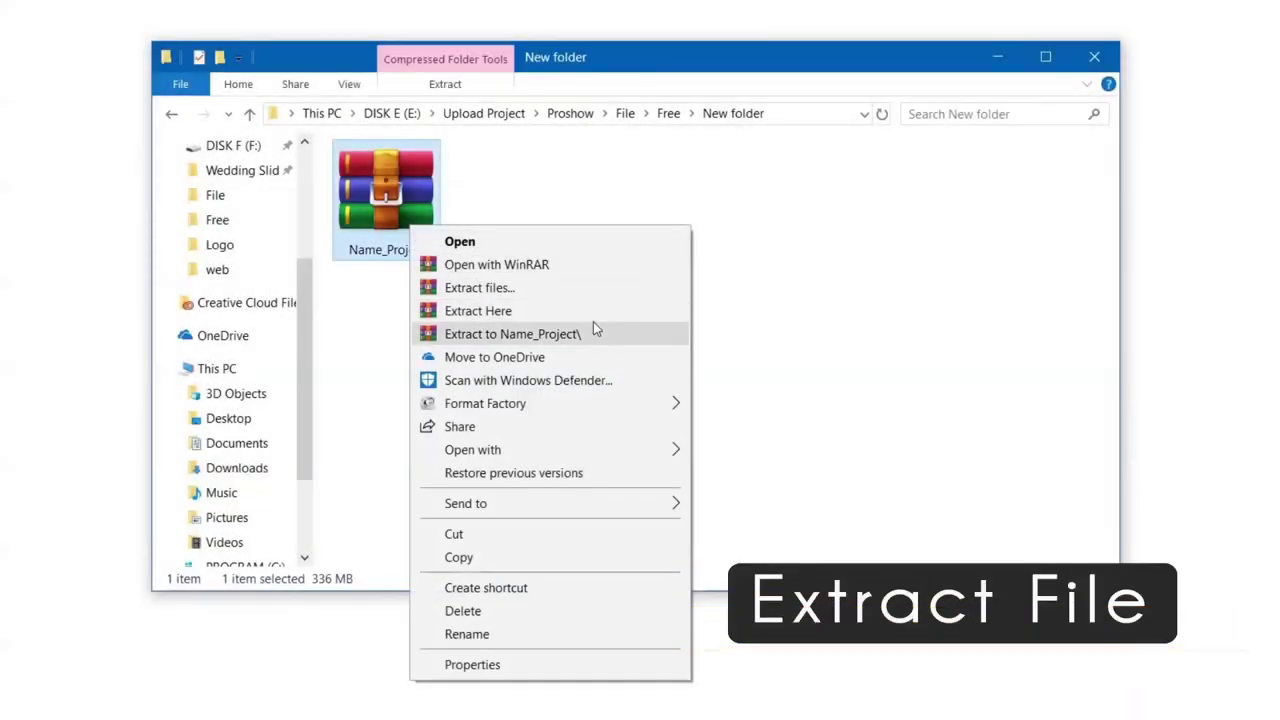
- Extract the Name_Project archive here and open the Link_font note from its Font folder
{"action": "left_click", "coordinate": [593, 311]}
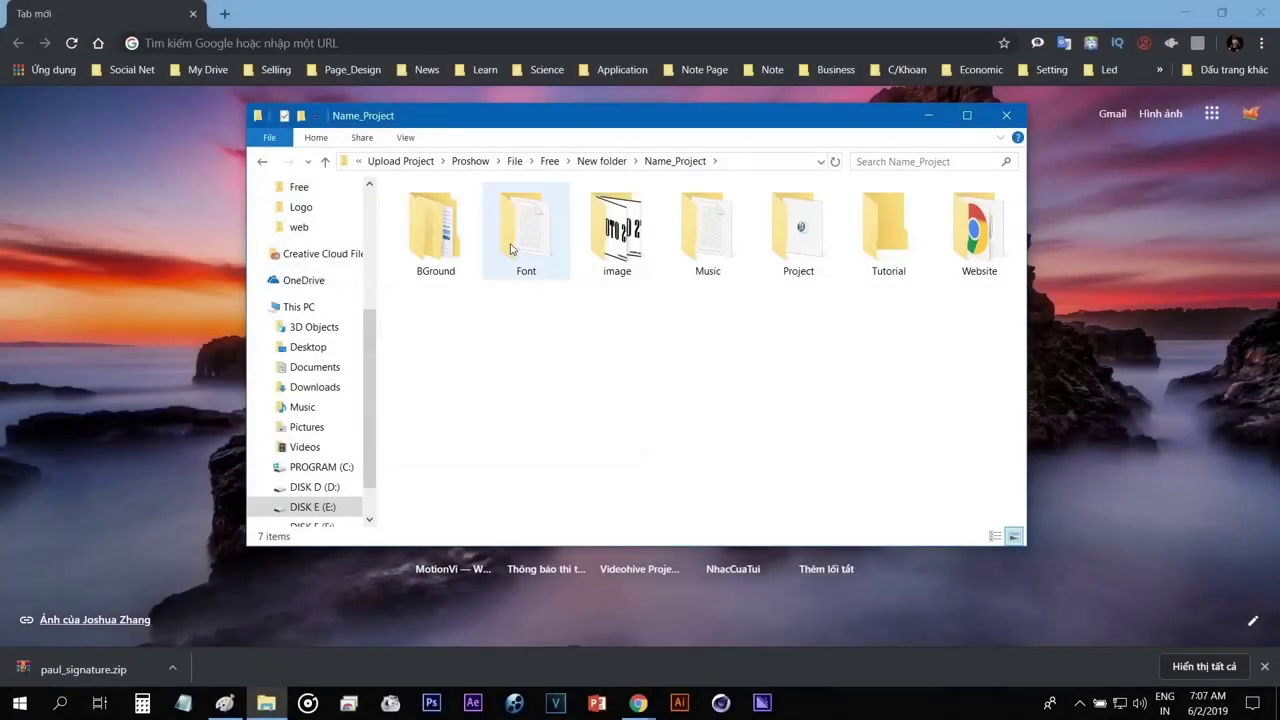
{"action": "double_click", "coordinate": [522, 229]}
{"action": "double_click", "coordinate": [435, 230]}
- Copy the dafont link from the note into Chrome's address bar
{"action": "left_click_drag", "start_coordinate": [590, 254], "coordinate": [116, 169]}
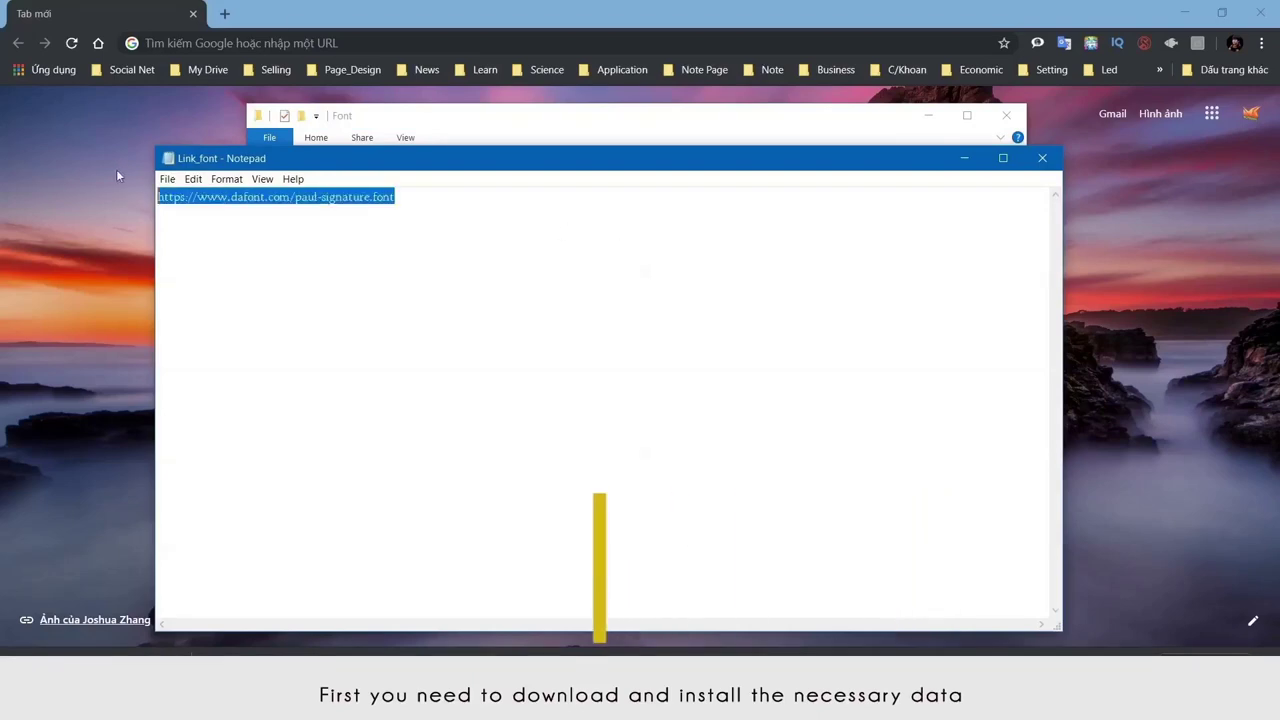
{"action": "key", "text": "ctrl+c"}
{"action": "left_click", "coordinate": [116, 169]}
{"action": "left_click", "coordinate": [300, 43]}
{"action": "key", "text": "ctrl+v"}
- Load the Paul Signature page on dafont.com and save its ZIP to the Font folder
{"action": "key", "text": "Return"}
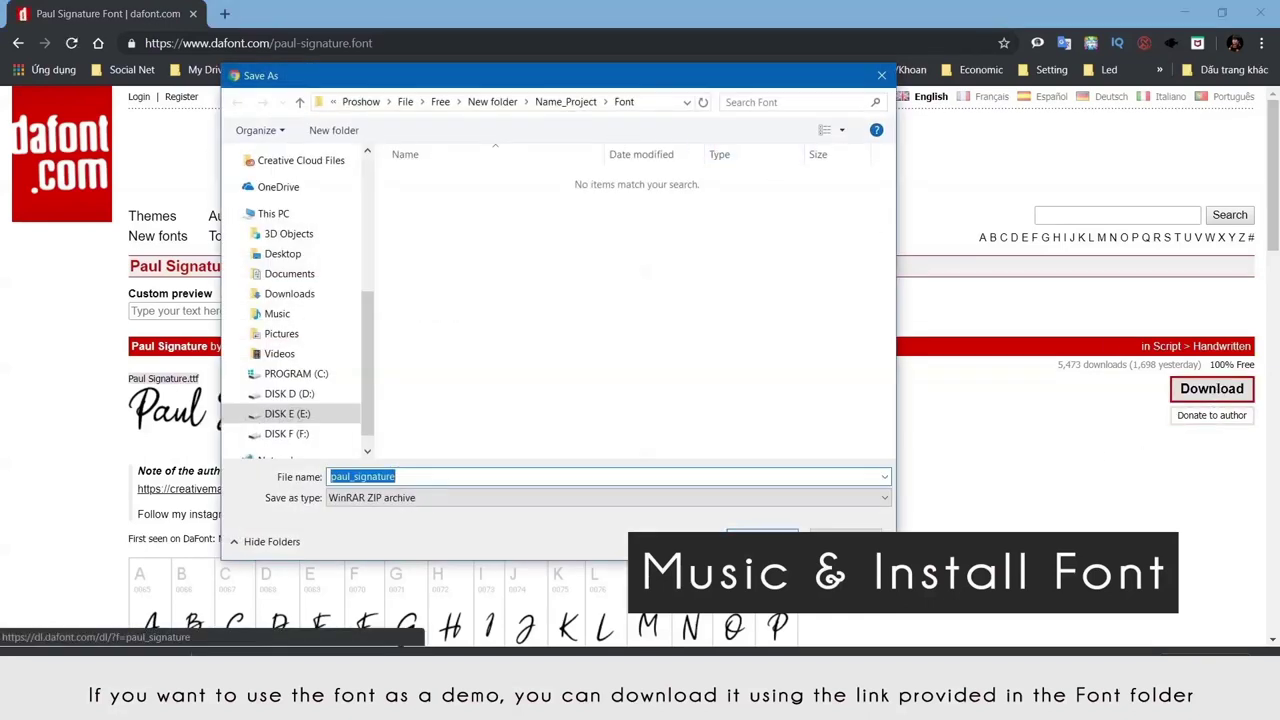
{"action": "left_click", "coordinate": [762, 541]}
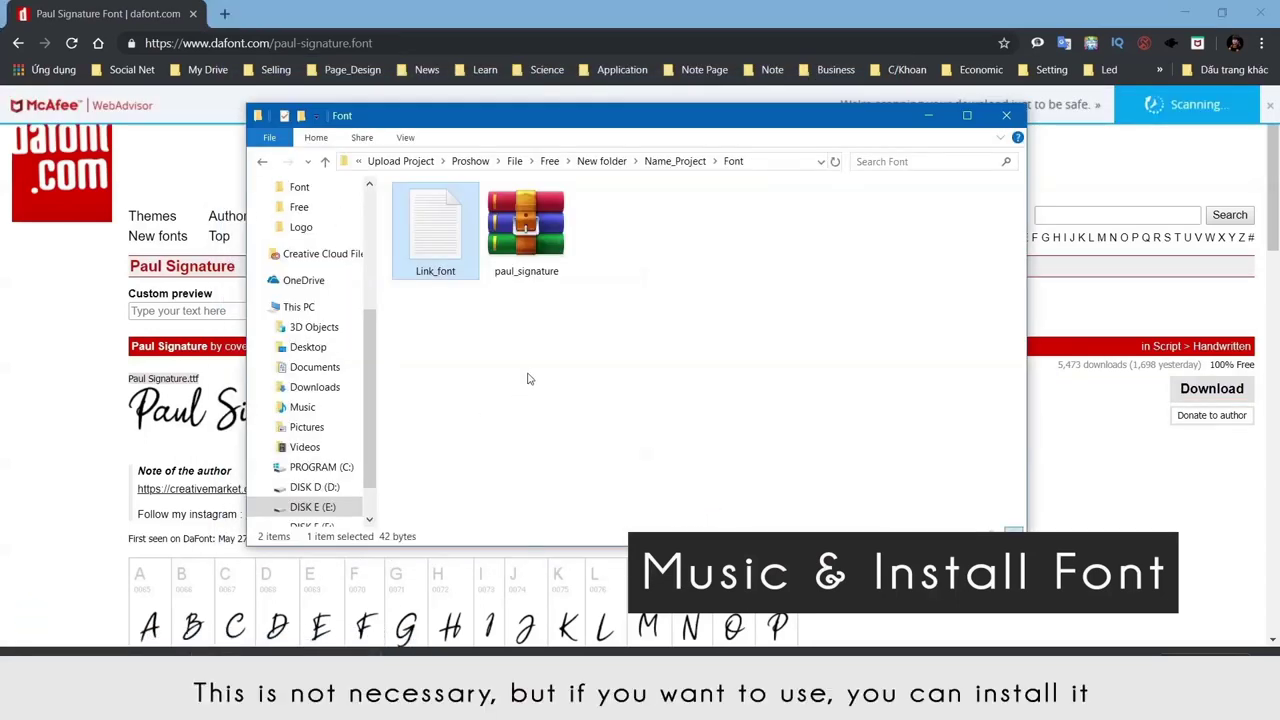
{"action": "left_click", "coordinate": [516, 258]}
- Extract the paul_signature ZIP and bring up install options for the Paul Signature font file
{"action": "right_click", "coordinate": [516, 258]}
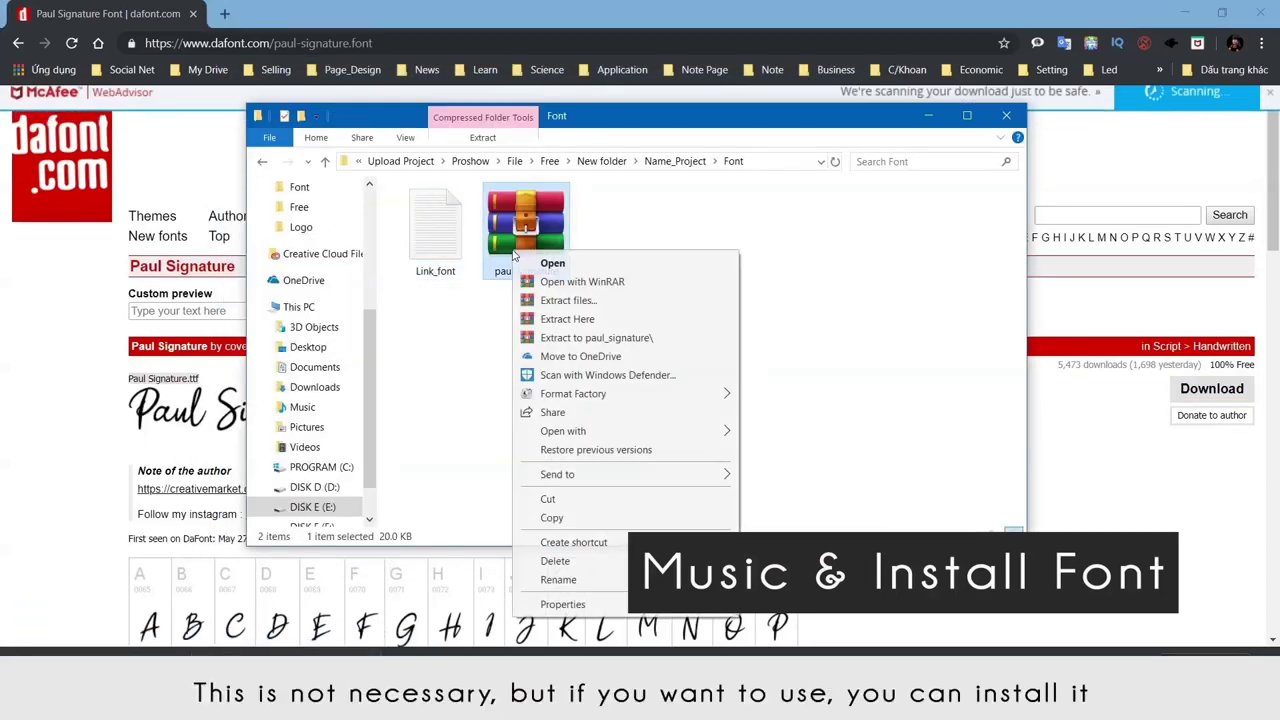
{"action": "left_click", "coordinate": [560, 318]}
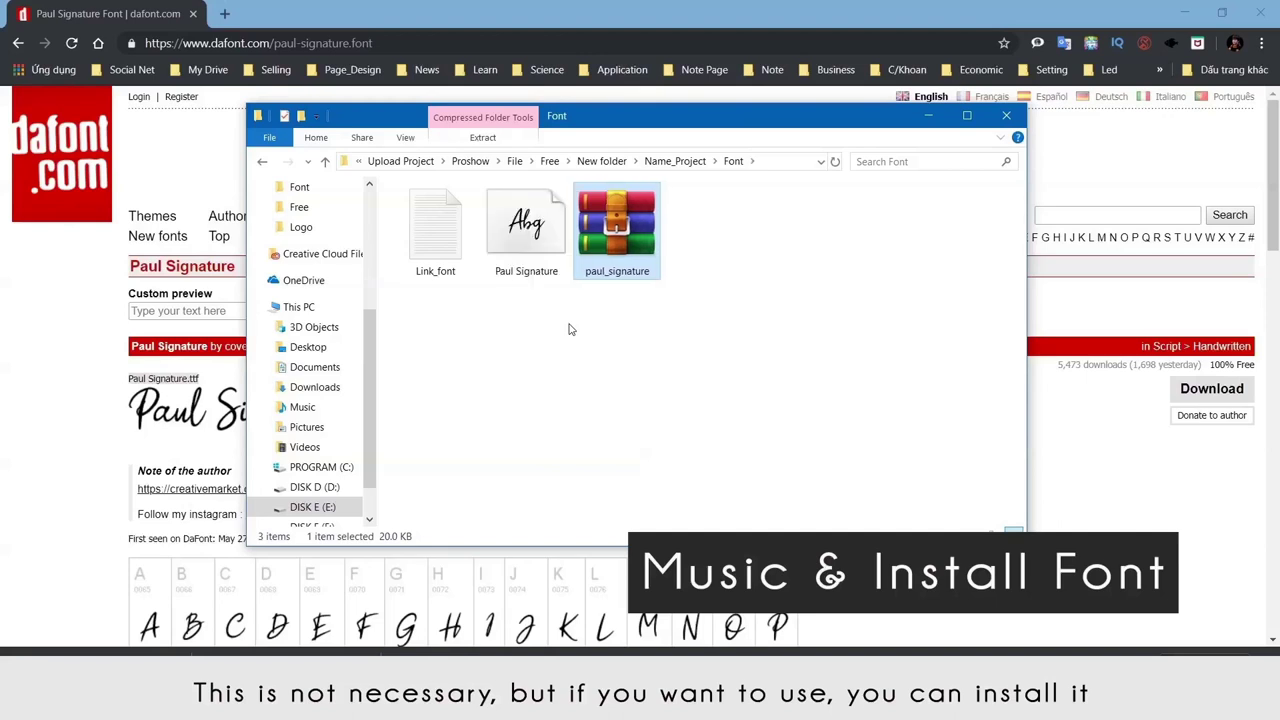
{"action": "left_click", "coordinate": [528, 236]}
{"action": "right_click", "coordinate": [531, 239]}
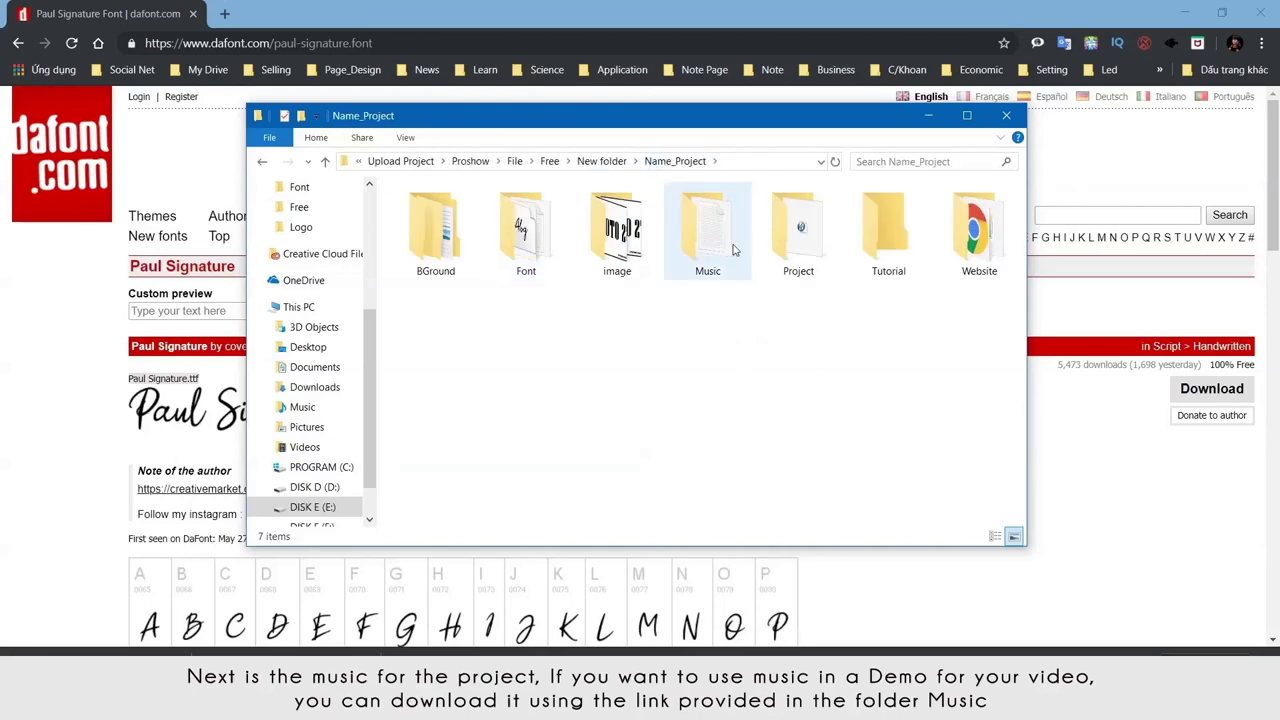
- Open the Music folder's AudioJungle link in Chrome and preview the Love Piano track
{"action": "double_click", "coordinate": [720, 240]}
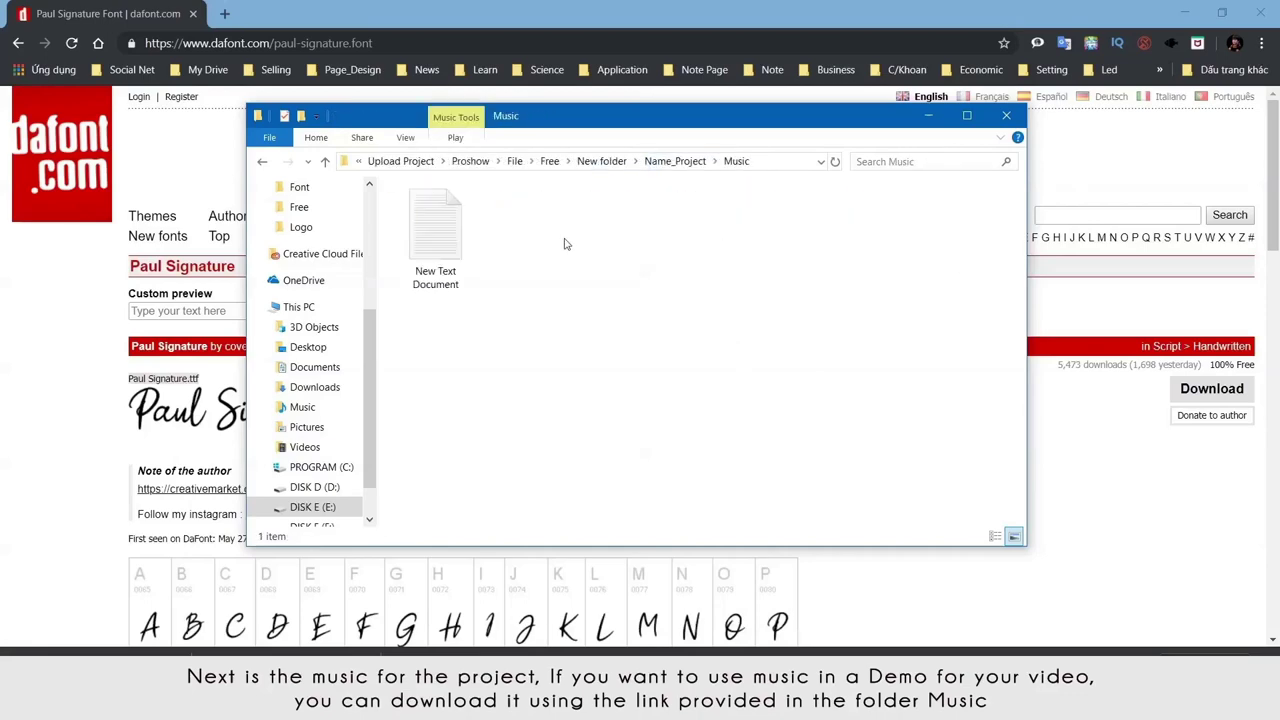
{"action": "double_click", "coordinate": [460, 225]}
{"action": "key", "text": "ctrl+a"}
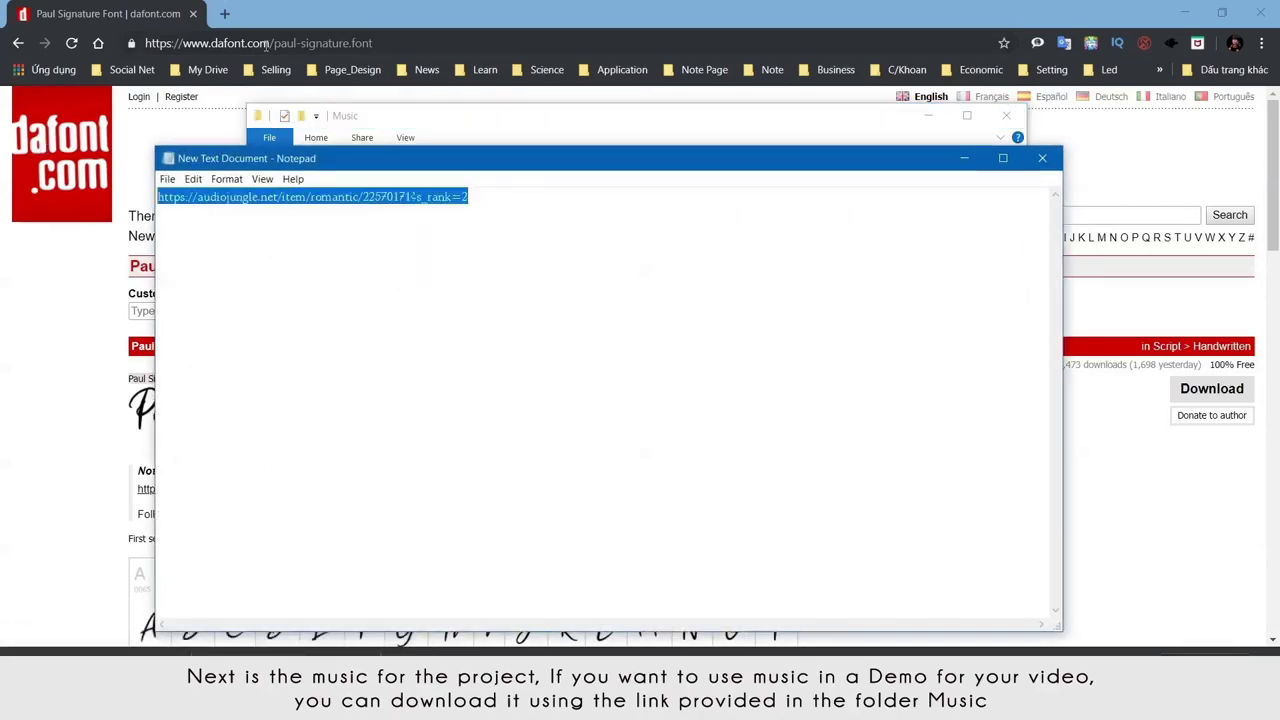
{"action": "key", "text": "ctrl+c"}
{"action": "left_click", "coordinate": [267, 45]}
{"action": "key", "text": "ctrl+v"}
{"action": "key", "text": "Return"}
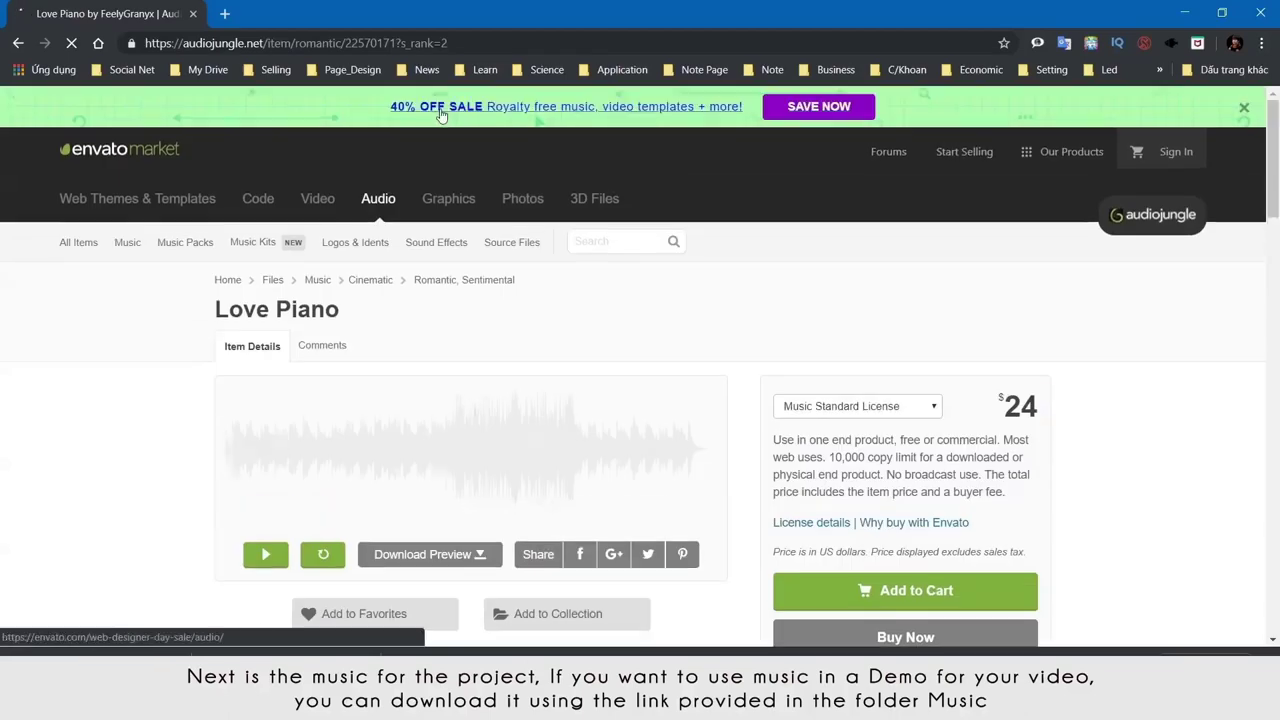
{"action": "left_click", "coordinate": [266, 555]}
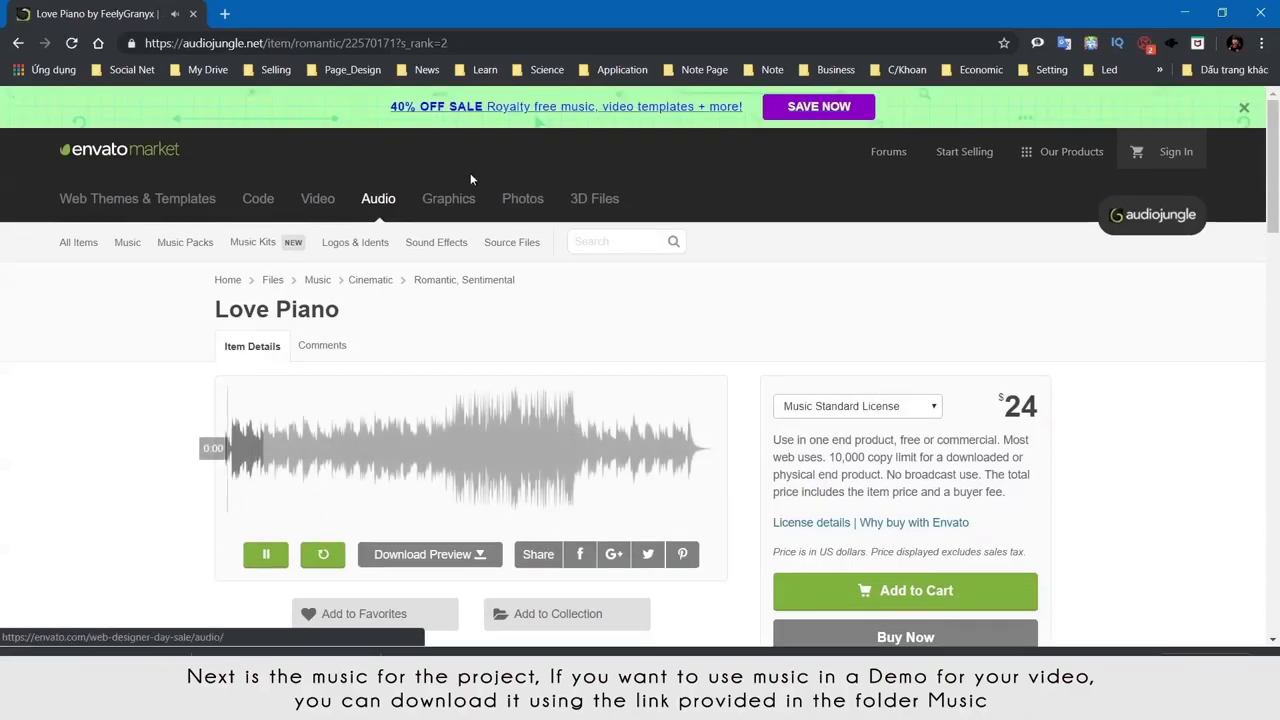
{"action": "left_click", "coordinate": [266, 555]}
{"action": "scroll", "coordinate": [266, 555], "scroll_direction": "down", "scroll_amount": 2}
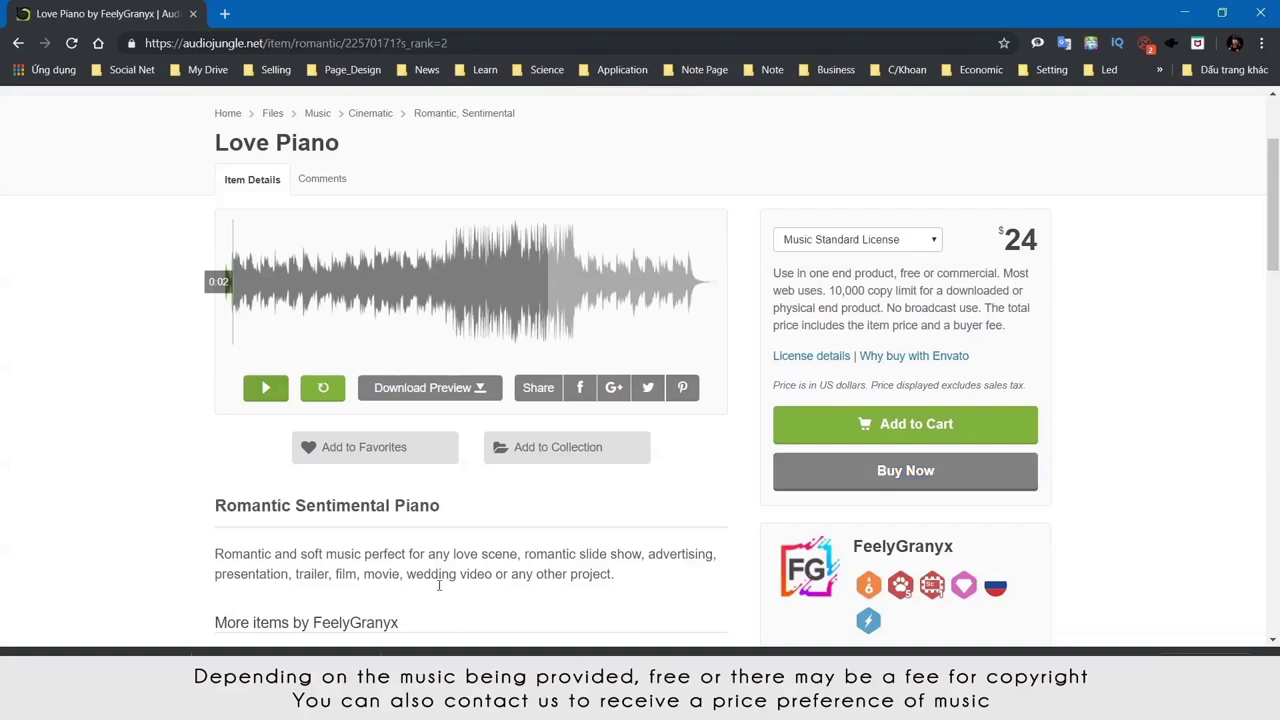
- Open Name_Project.psh from the Project folder in ProShow Producer
{"action": "key", "text": "alt+Tab"}
{"action": "left_click", "coordinate": [658, 161]}
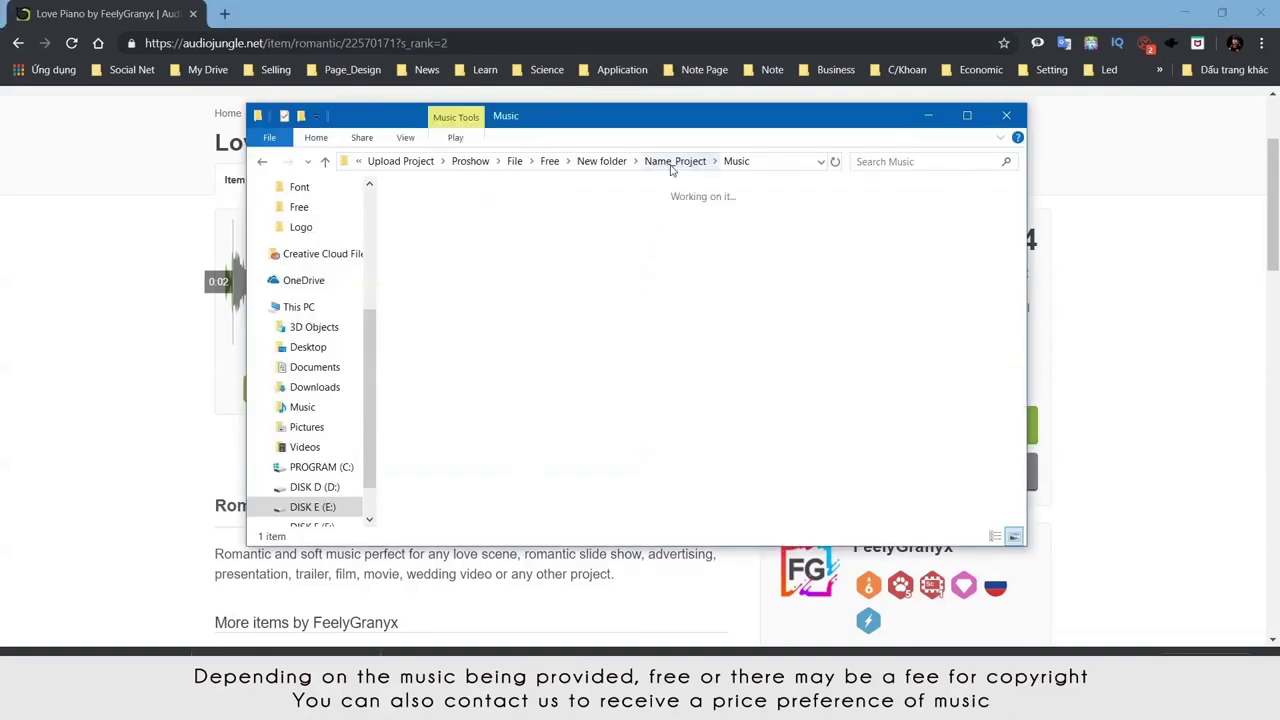
{"action": "double_click", "coordinate": [798, 230]}
{"action": "right_click", "coordinate": [456, 245]}
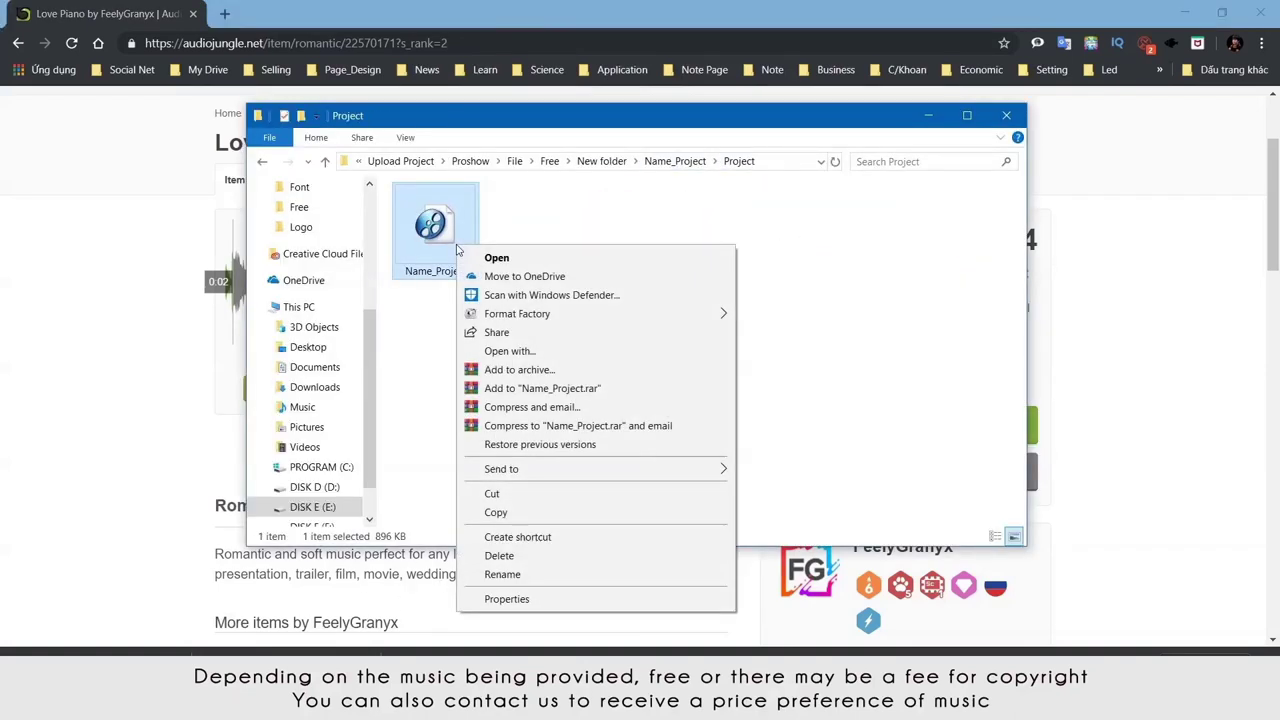
{"action": "left_click", "coordinate": [566, 259]}
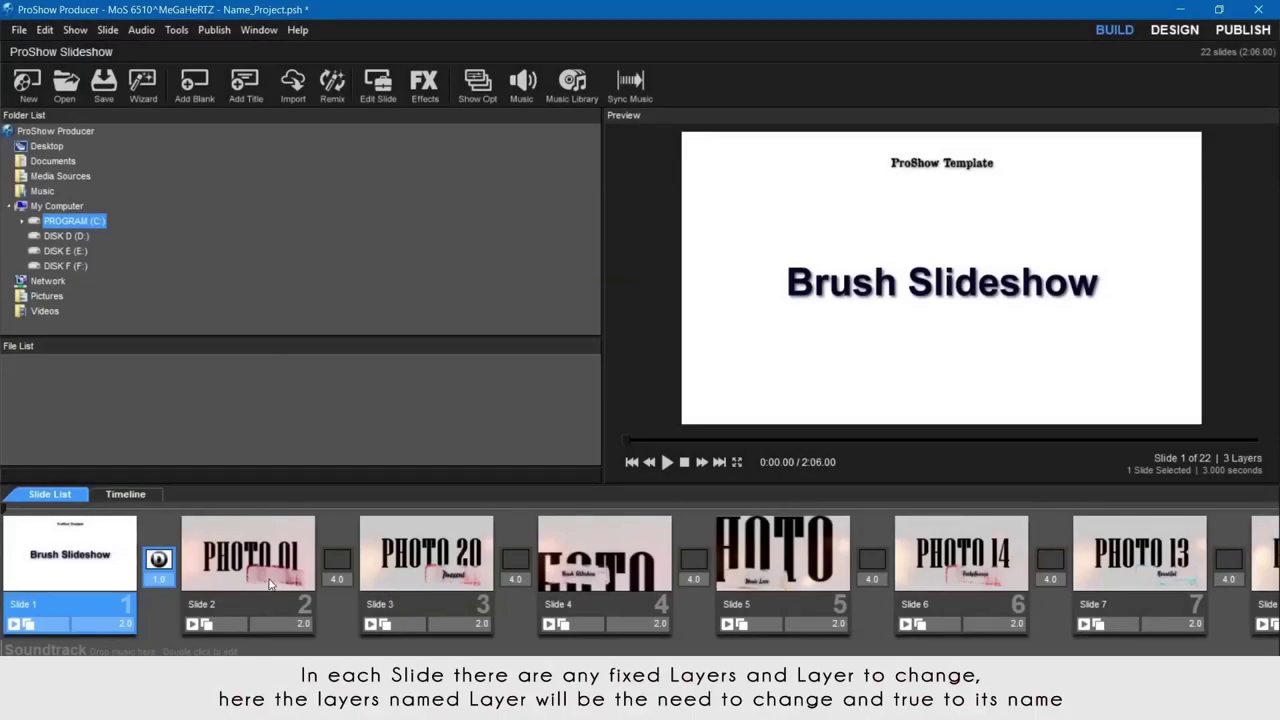
- Open Slide Options for Slide 2 (PHOTO 01) and select its TEXT layer
{"action": "left_click", "coordinate": [268, 584]}
{"action": "double_click", "coordinate": [268, 584]}
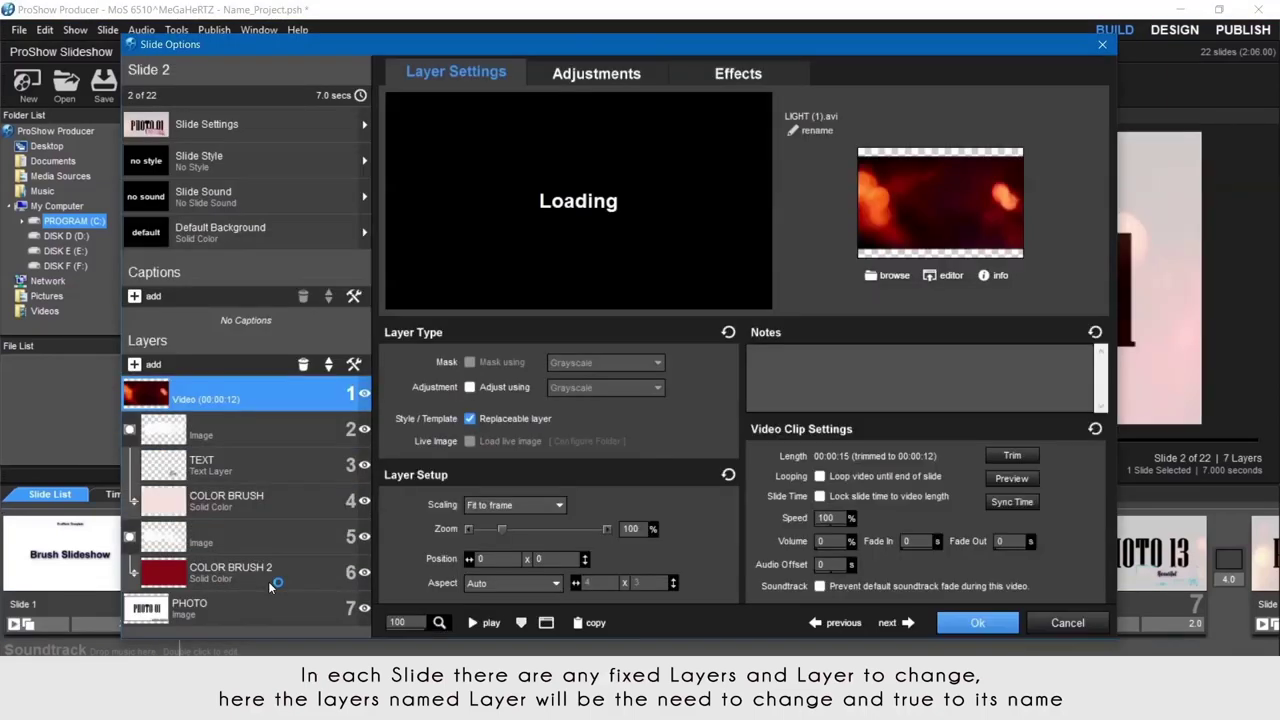
{"action": "left_click", "coordinate": [206, 470]}
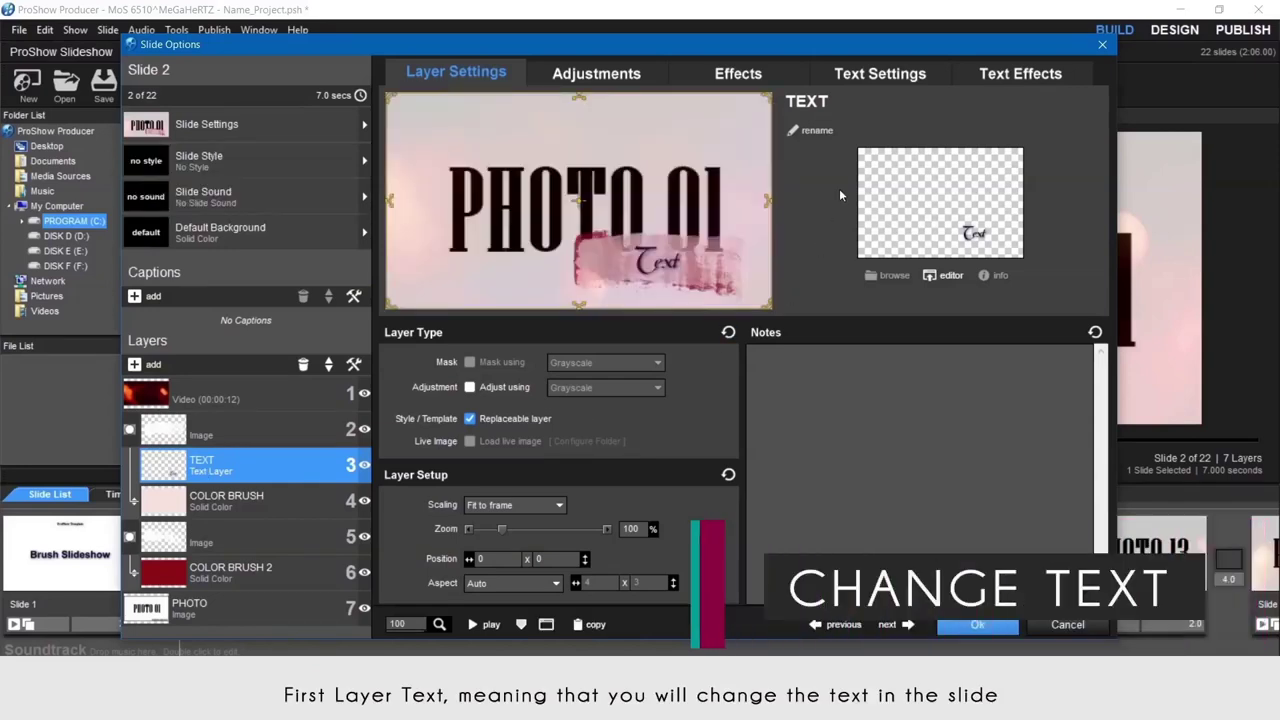
- Set Slide 2's caption to a UVN font at size 36, leaving its colour unchanged
{"action": "left_click", "coordinate": [893, 68]}
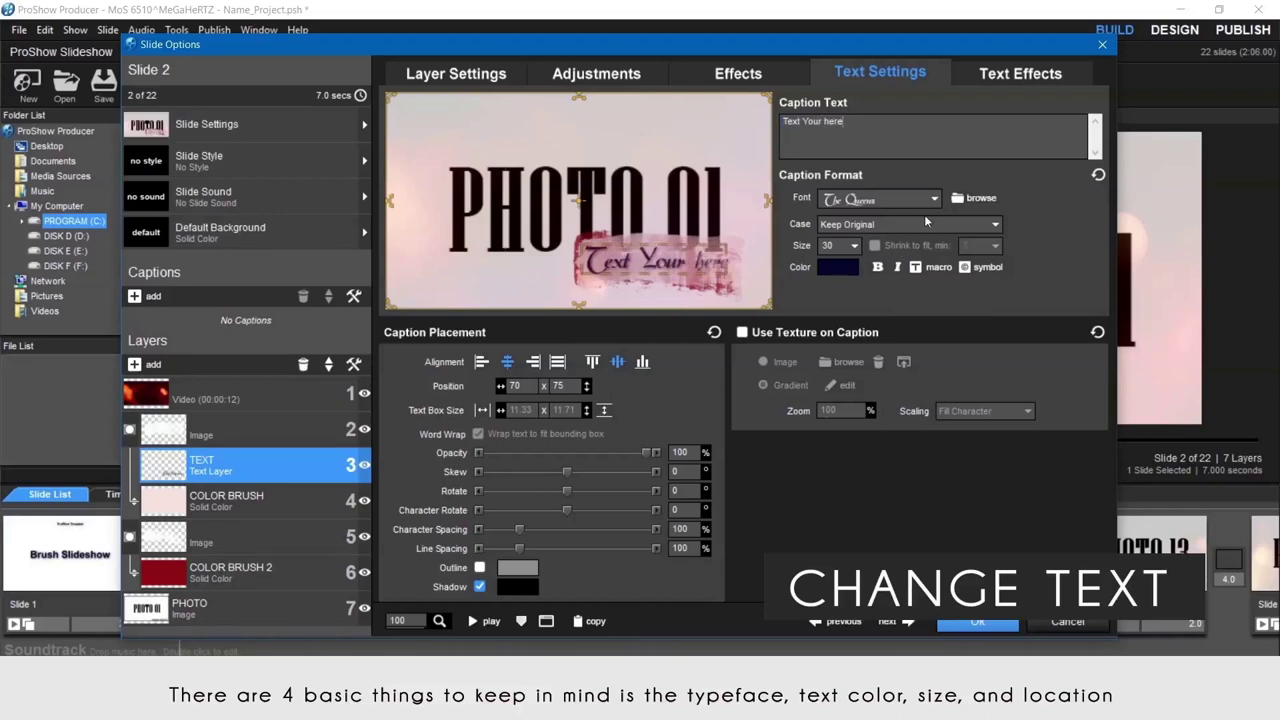
{"action": "left_click", "coordinate": [934, 198]}
{"action": "scroll", "coordinate": [866, 260], "scroll_direction": "down", "scroll_amount": 5}
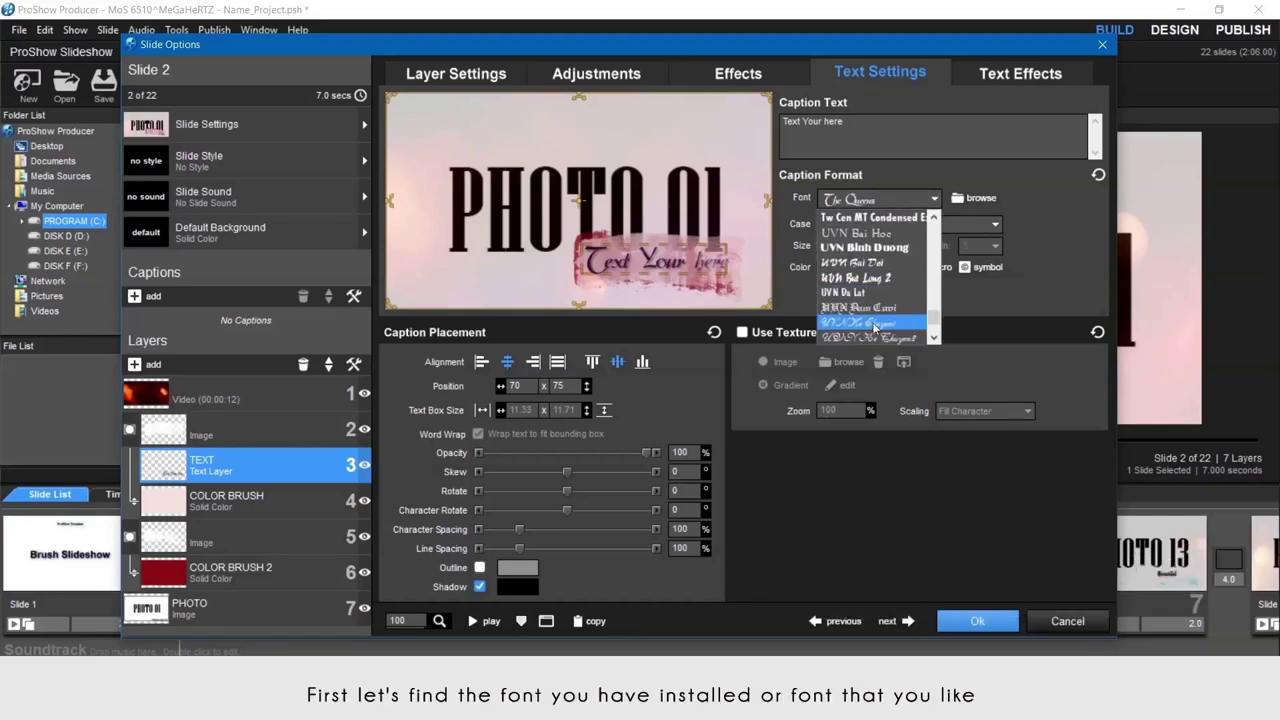
{"action": "left_click", "coordinate": [874, 324]}
{"action": "left_click", "coordinate": [854, 246]}
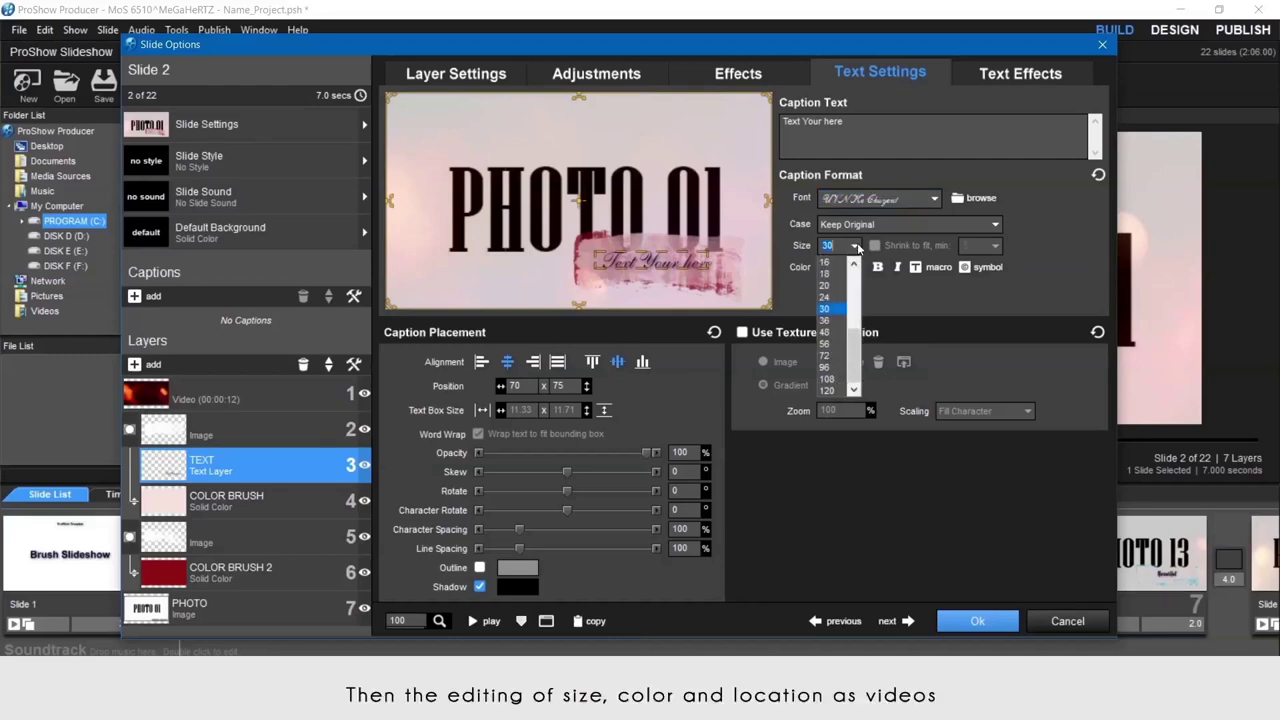
{"action": "left_click", "coordinate": [826, 331]}
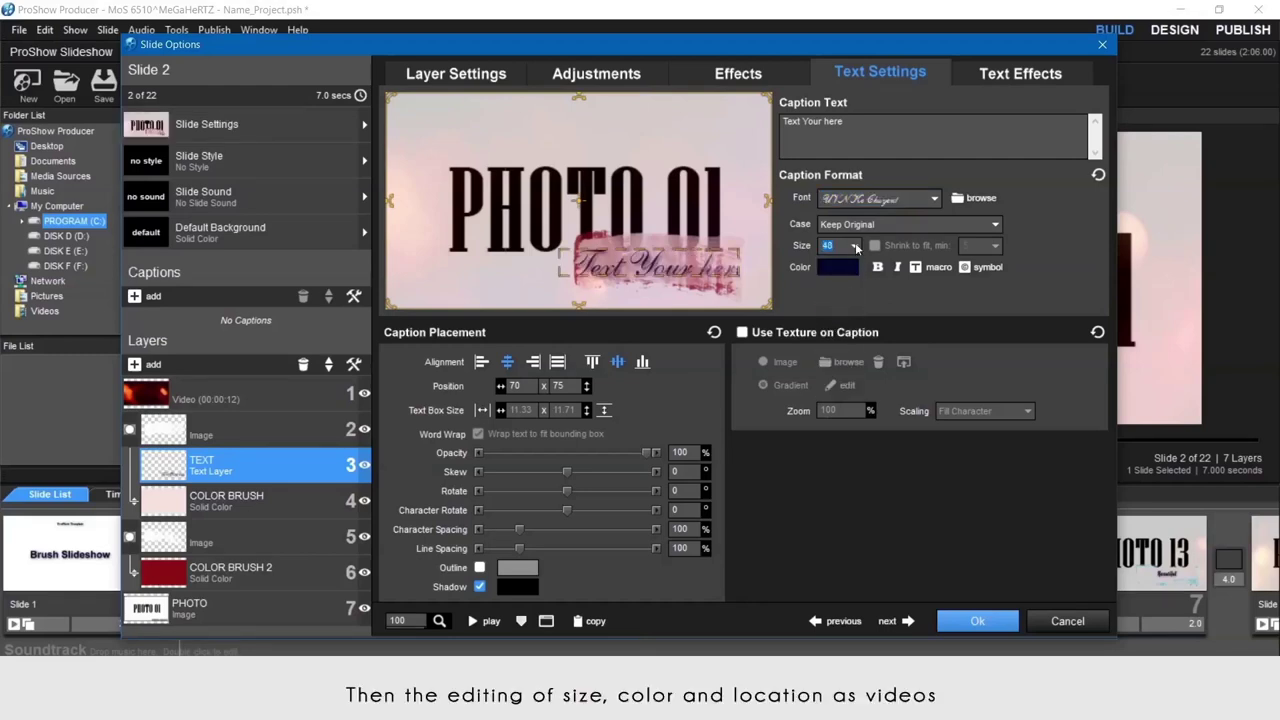
{"action": "left_click", "coordinate": [830, 246]}
{"action": "left_click", "coordinate": [834, 321]}
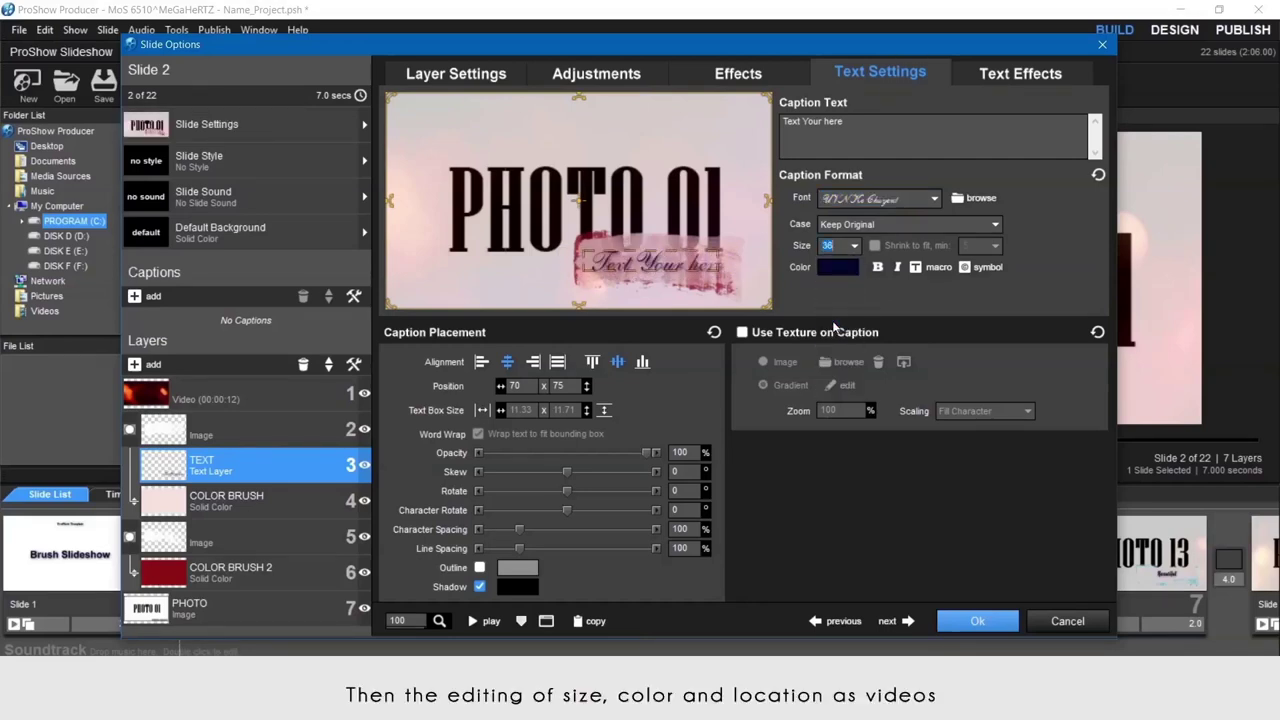
{"action": "left_click", "coordinate": [840, 268]}
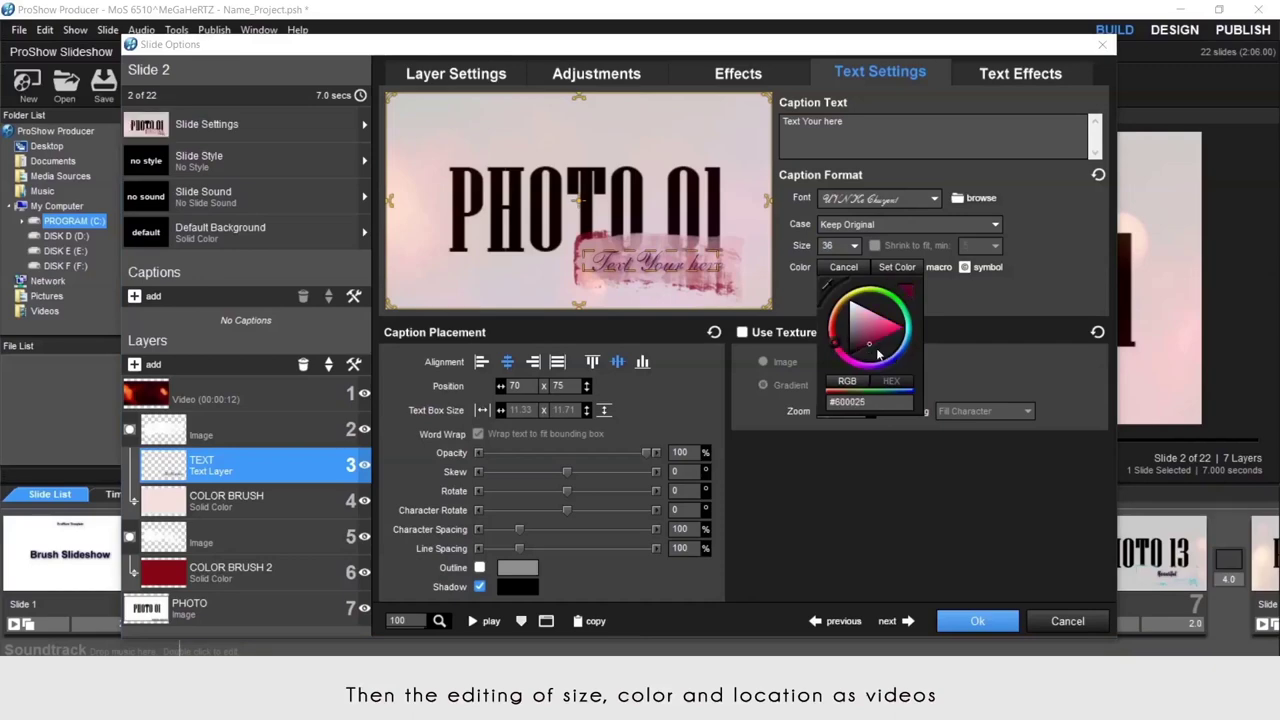
{"action": "key", "text": "Escape"}
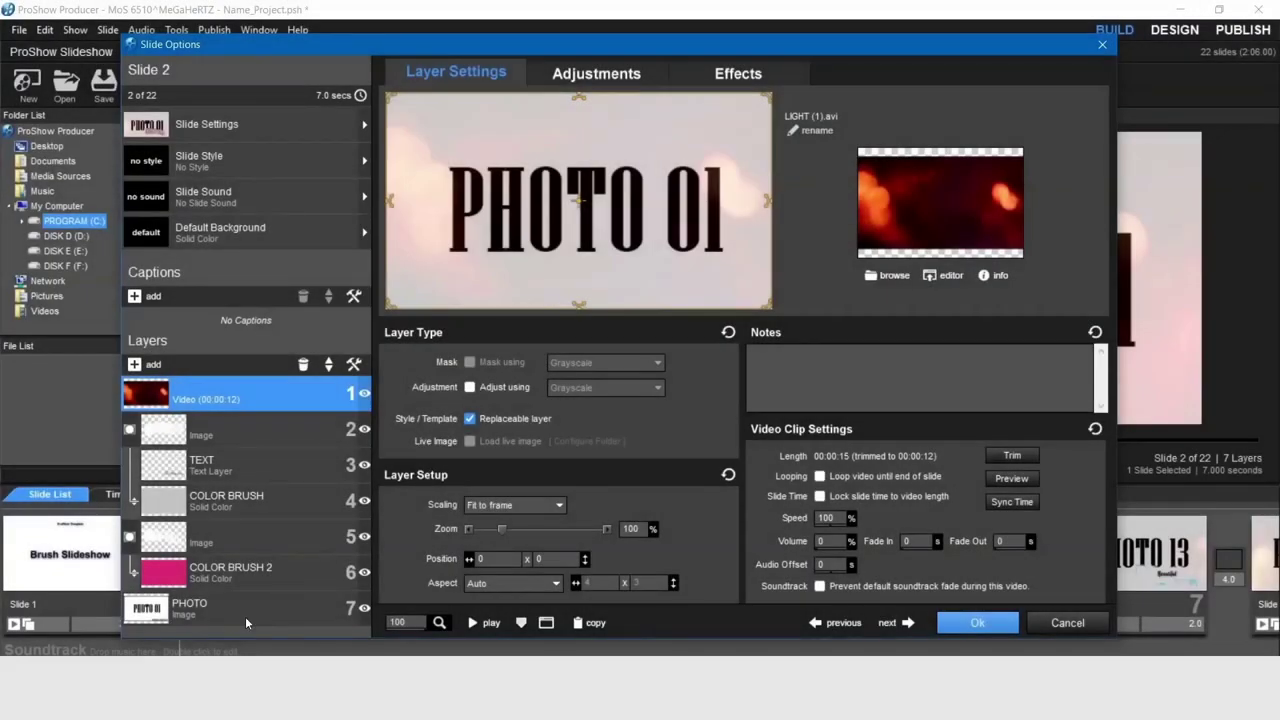
- Replace the PHOTO layer's image with Photo (5).jpg
{"action": "left_click", "coordinate": [244, 617]}
{"action": "right_click", "coordinate": [242, 616]}
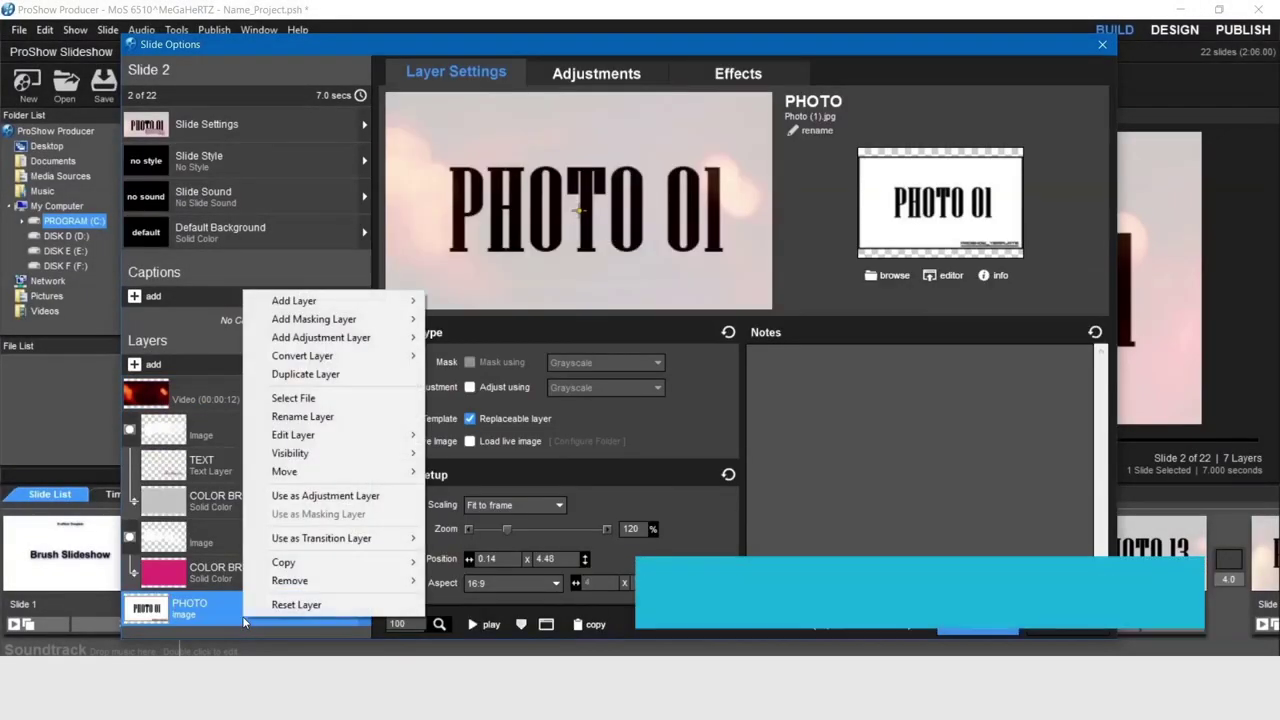
{"action": "left_click", "coordinate": [300, 400]}
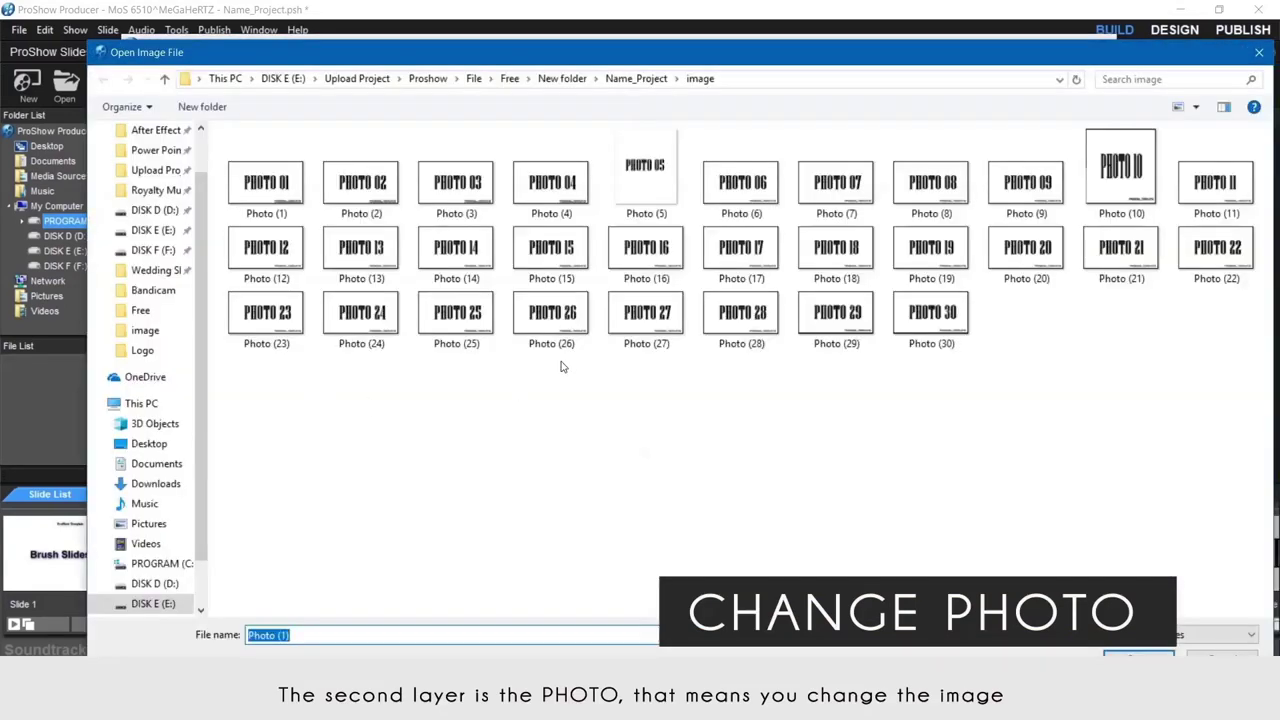
{"action": "double_click", "coordinate": [648, 178]}
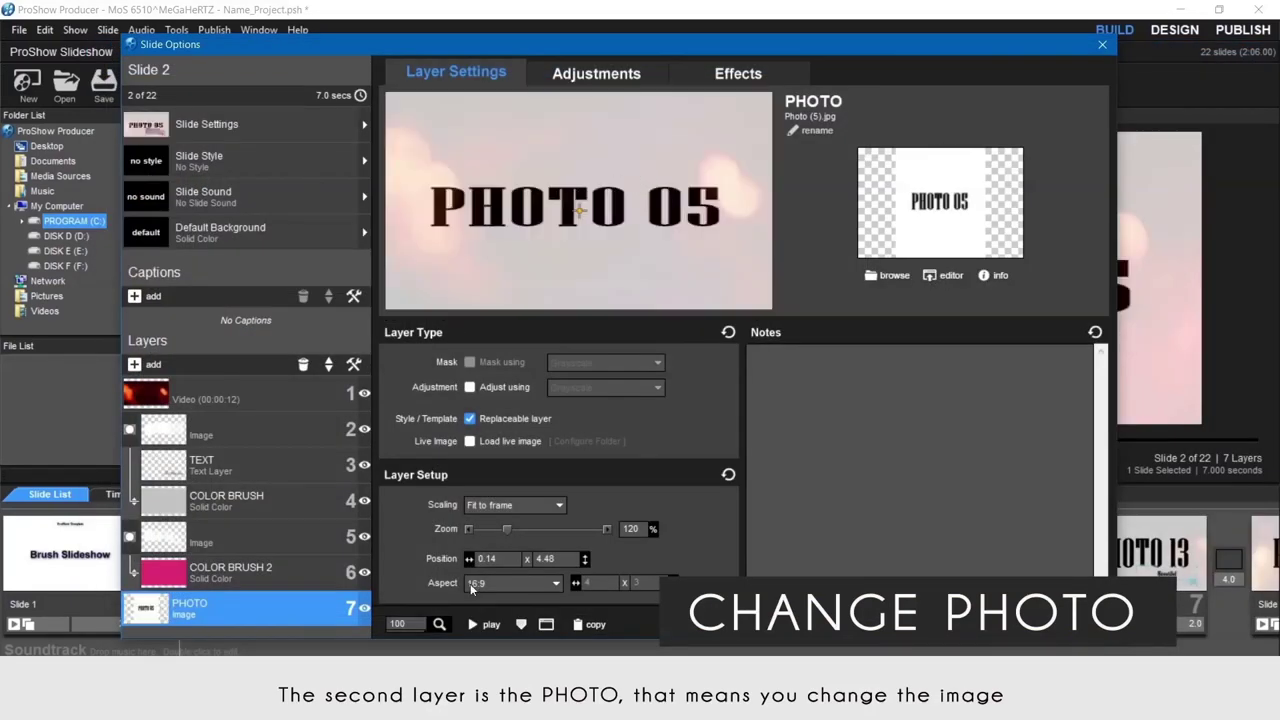
- Crop PHOTO 05 on the Adjustments tab to a 500 x 281 px widescreen area
{"action": "left_click", "coordinate": [591, 74]}
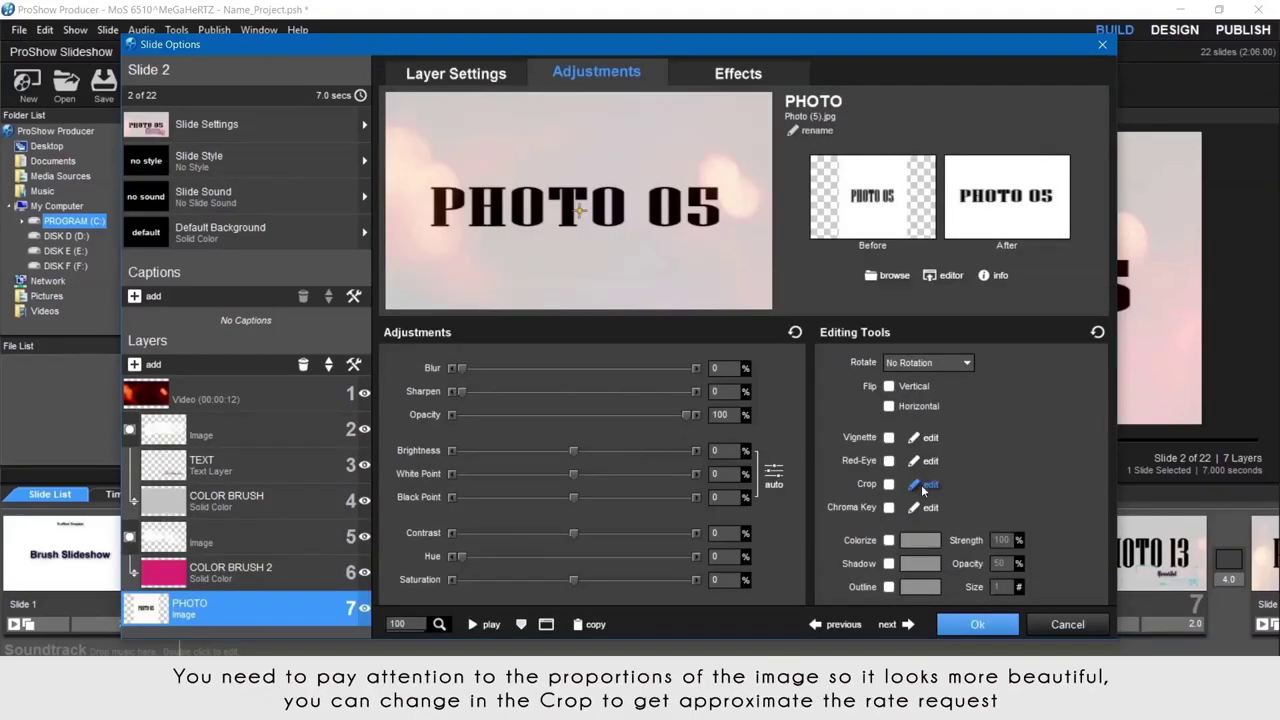
{"action": "left_click", "coordinate": [921, 484]}
{"action": "left_click_drag", "start_coordinate": [478, 182], "coordinate": [804, 368]}
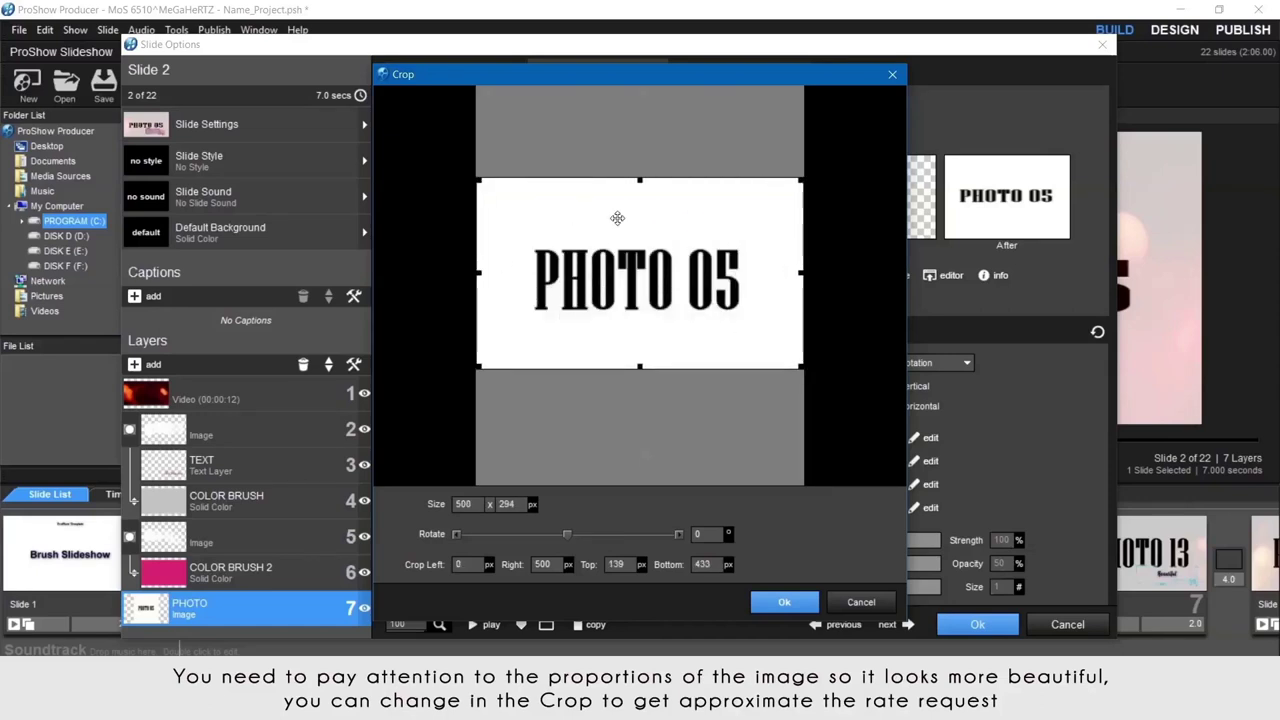
{"action": "left_click", "coordinate": [783, 602]}
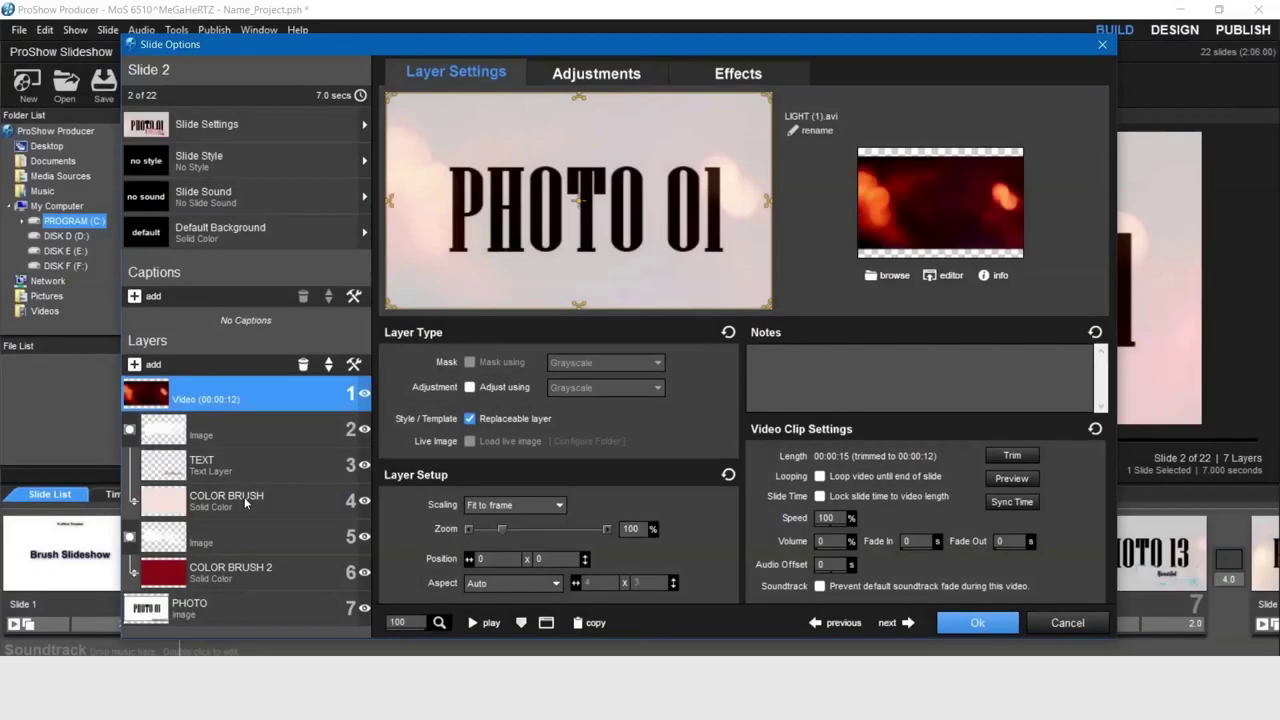
- Change the COLOR BRUSH layer's solid colour to a saturated green
{"action": "left_click", "coordinate": [243, 499]}
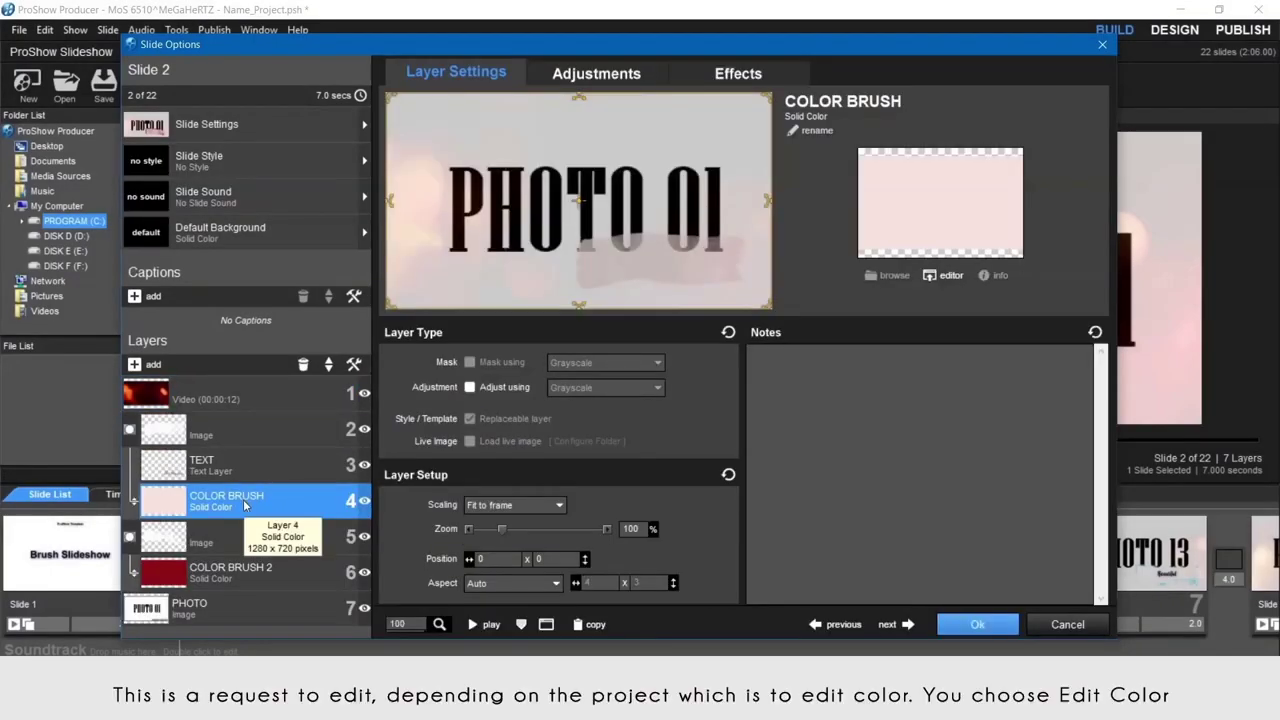
{"action": "right_click", "coordinate": [244, 505]}
{"action": "mouse_move", "coordinate": [380, 318]}
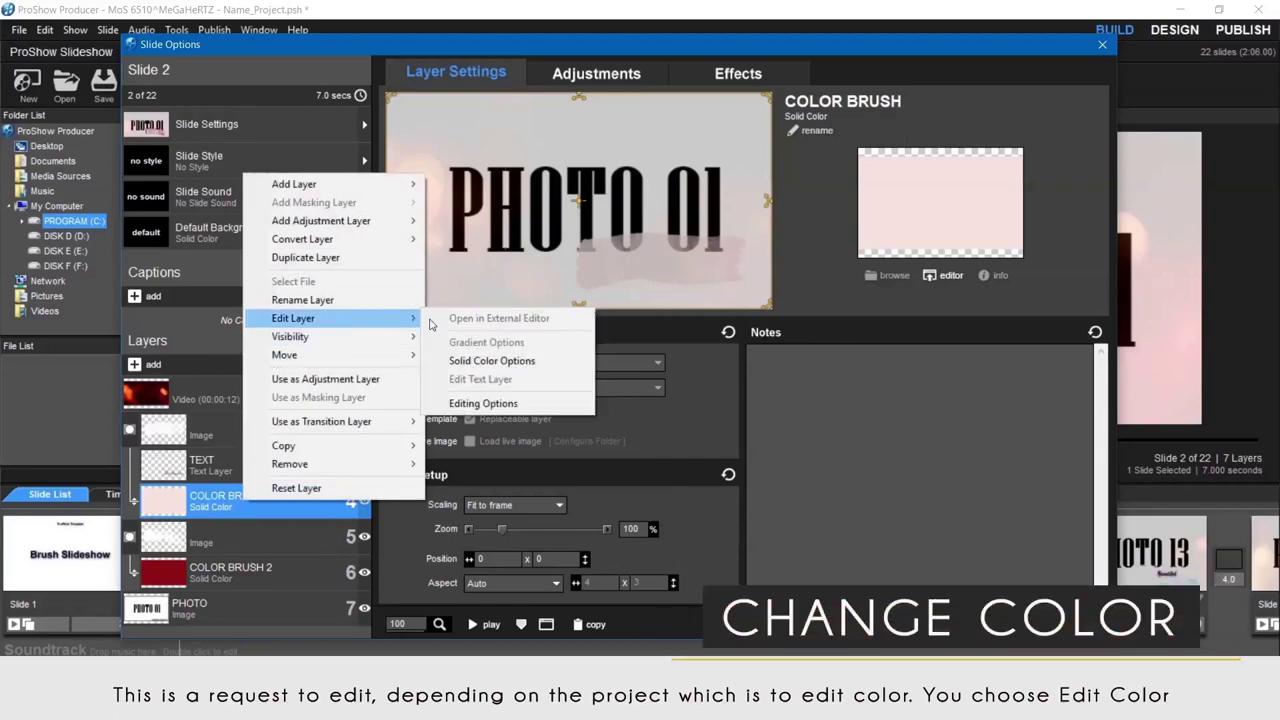
{"action": "left_click", "coordinate": [512, 362]}
{"action": "left_click_drag", "start_coordinate": [615, 195], "coordinate": [891, 178]}
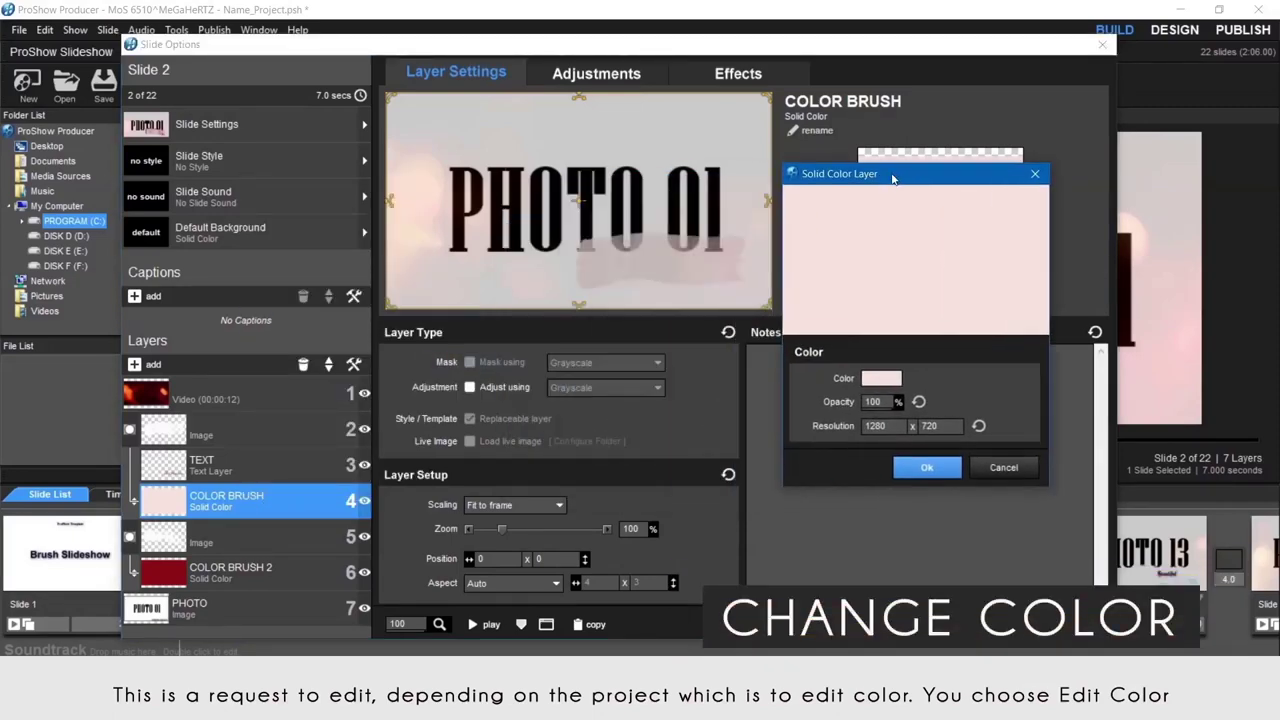
{"action": "left_click", "coordinate": [885, 383]}
{"action": "left_click_drag", "start_coordinate": [930, 288], "coordinate": [930, 288]}
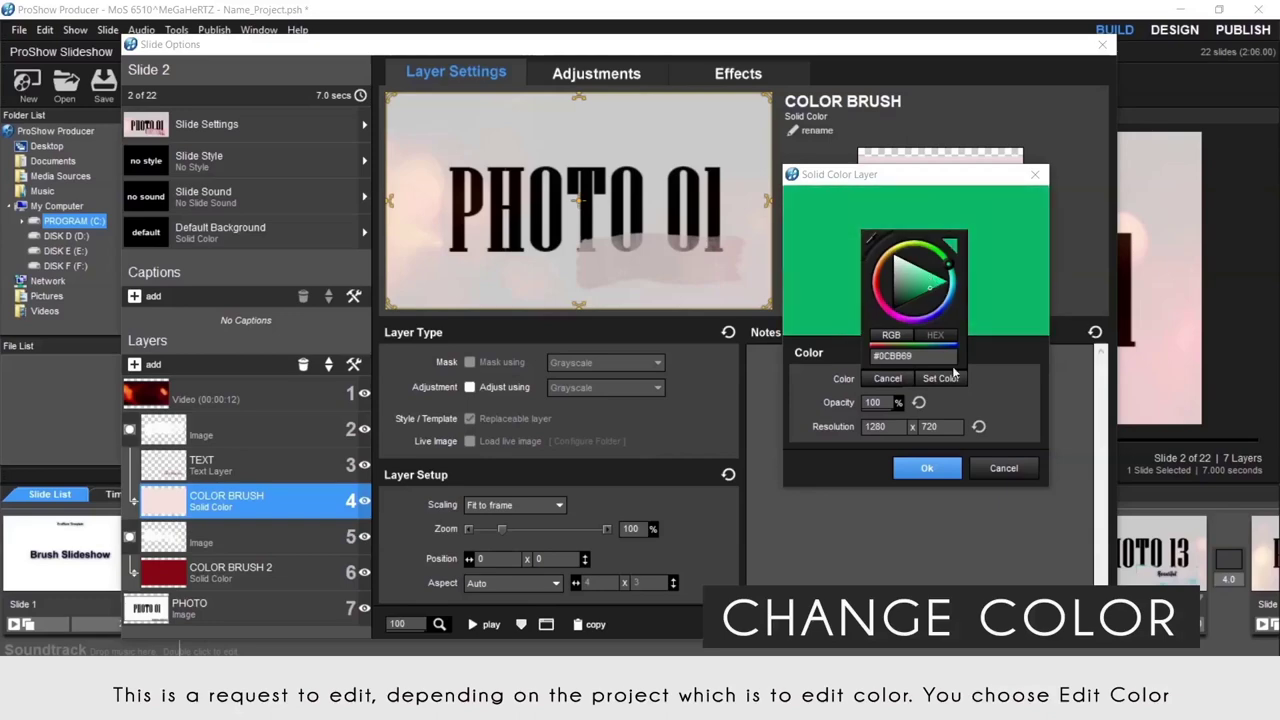
{"action": "left_click", "coordinate": [930, 470]}
{"action": "left_click", "coordinate": [930, 470]}
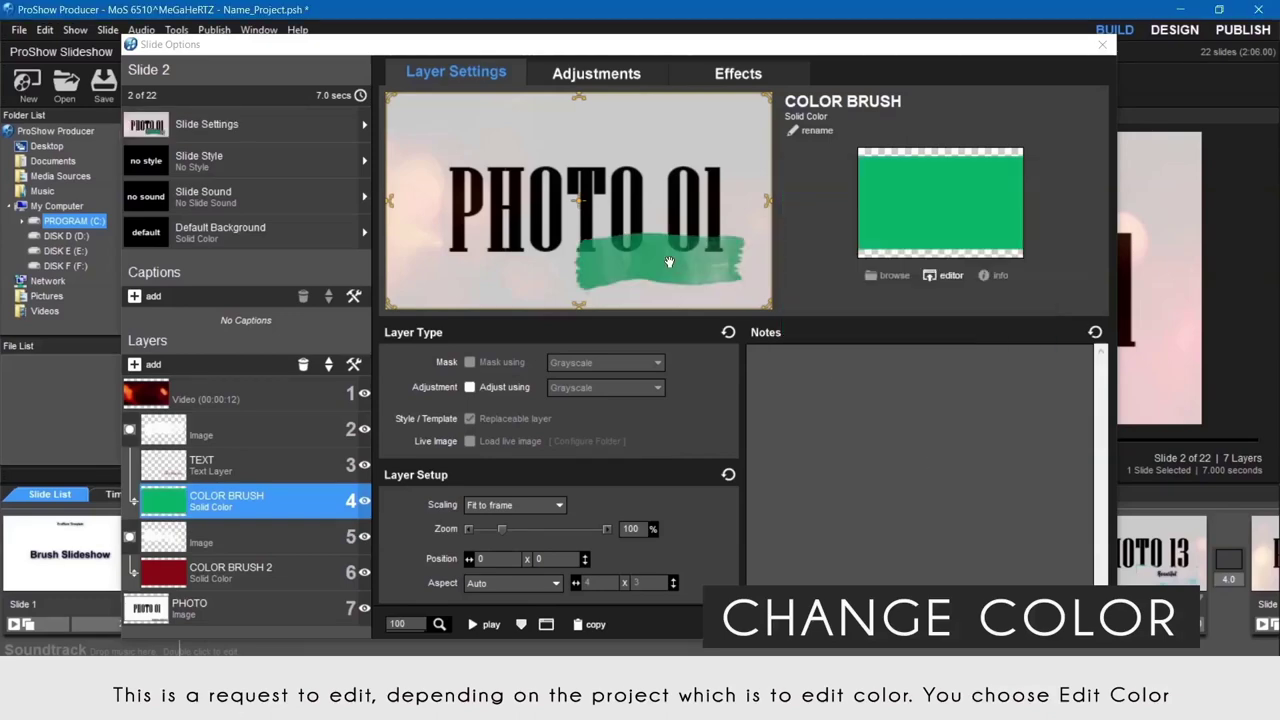
- Change the COLOR BRUSH 2 layer's solid colour from dark red to bright yellow
{"action": "left_click", "coordinate": [253, 568]}
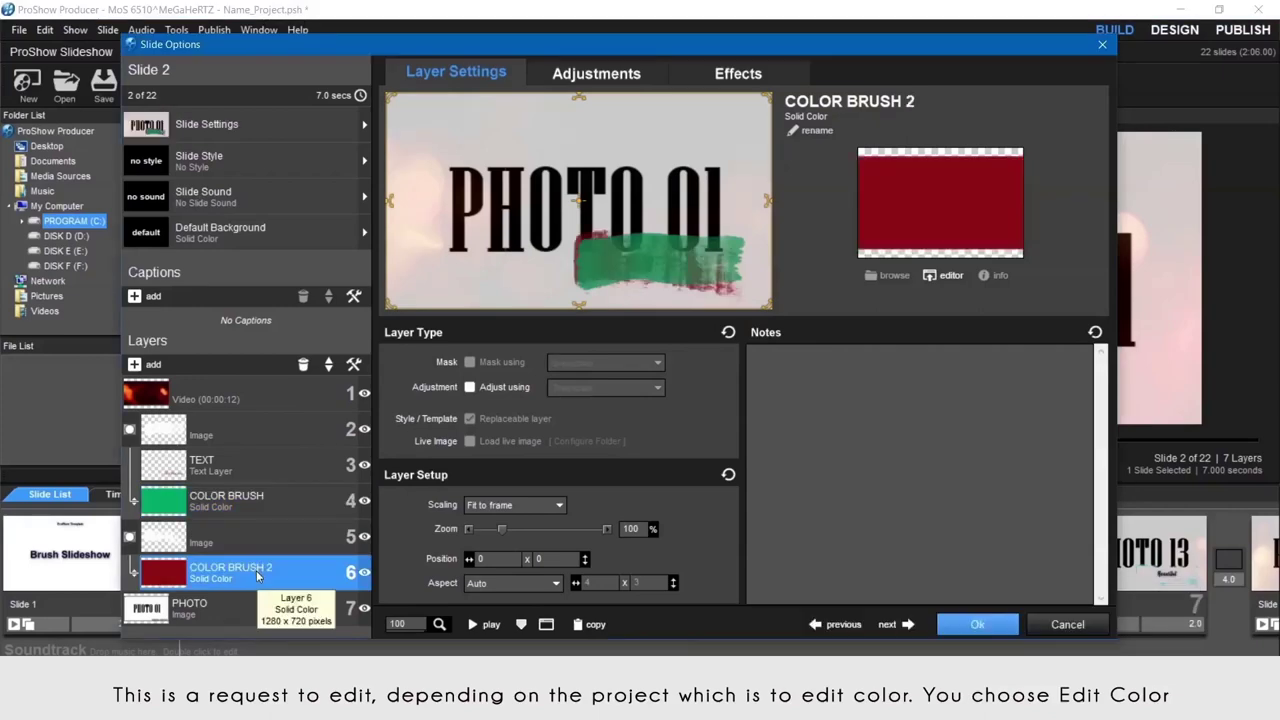
{"action": "right_click", "coordinate": [256, 570]}
{"action": "mouse_move", "coordinate": [350, 390]}
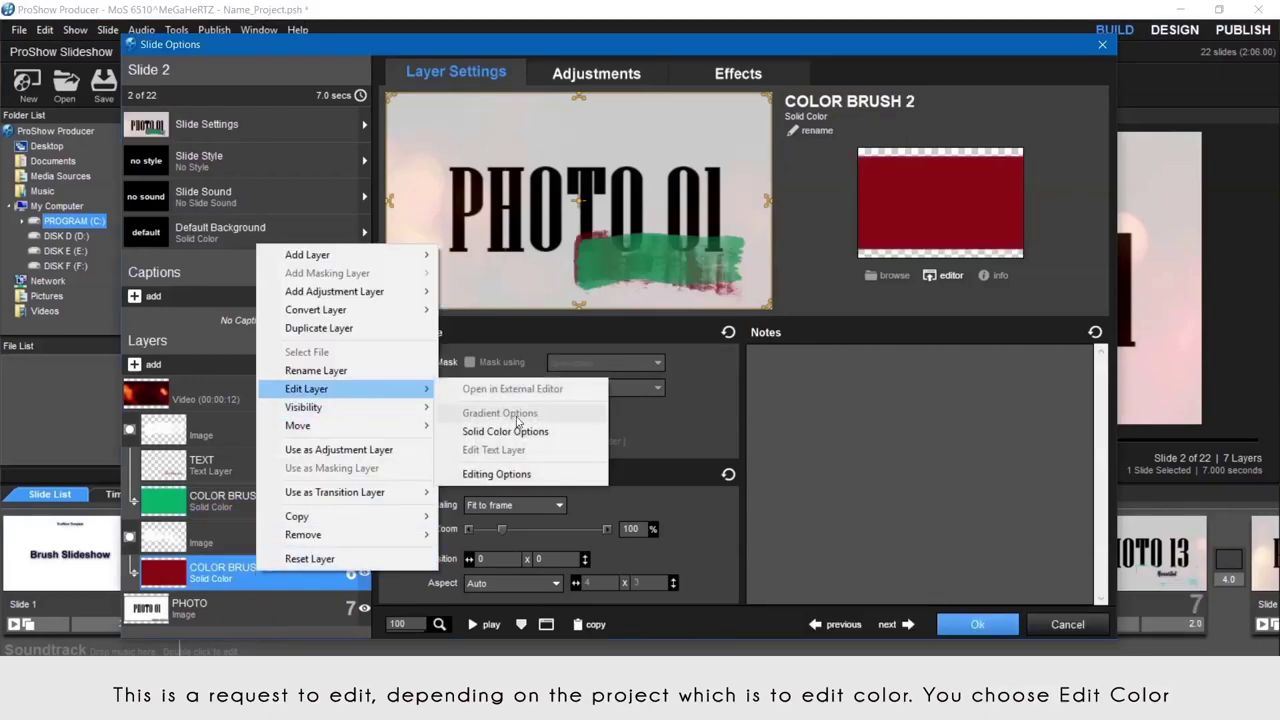
{"action": "left_click", "coordinate": [579, 432]}
{"action": "left_click_drag", "start_coordinate": [705, 111], "coordinate": [975, 189]}
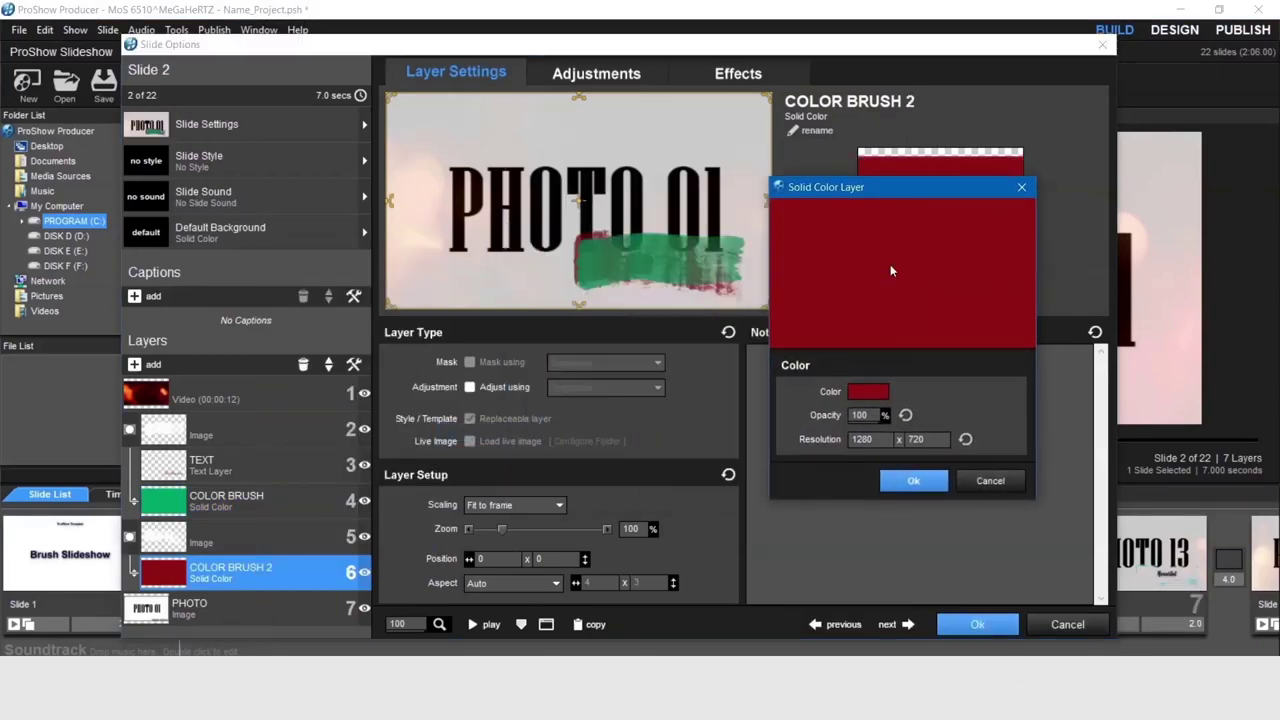
{"action": "left_click", "coordinate": [882, 394]}
{"action": "left_click", "coordinate": [882, 264]}
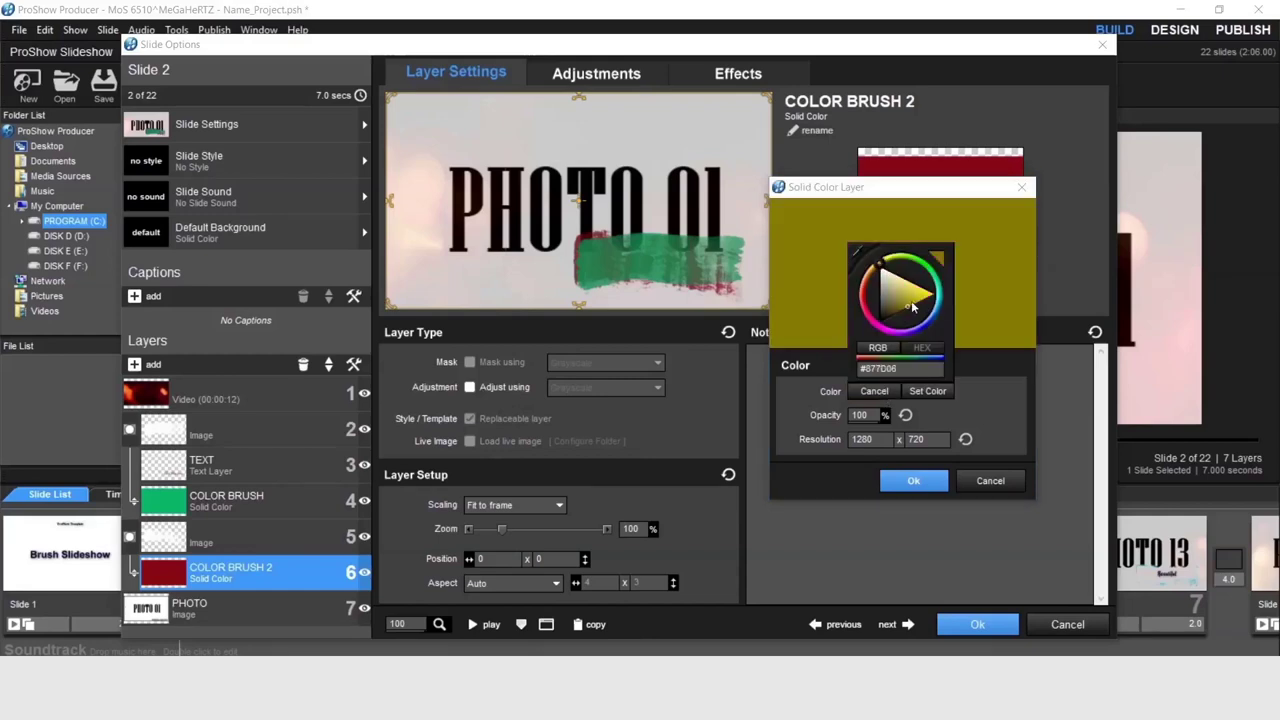
{"action": "left_click", "coordinate": [920, 300]}
{"action": "left_click", "coordinate": [992, 312]}
{"action": "left_click", "coordinate": [910, 482]}
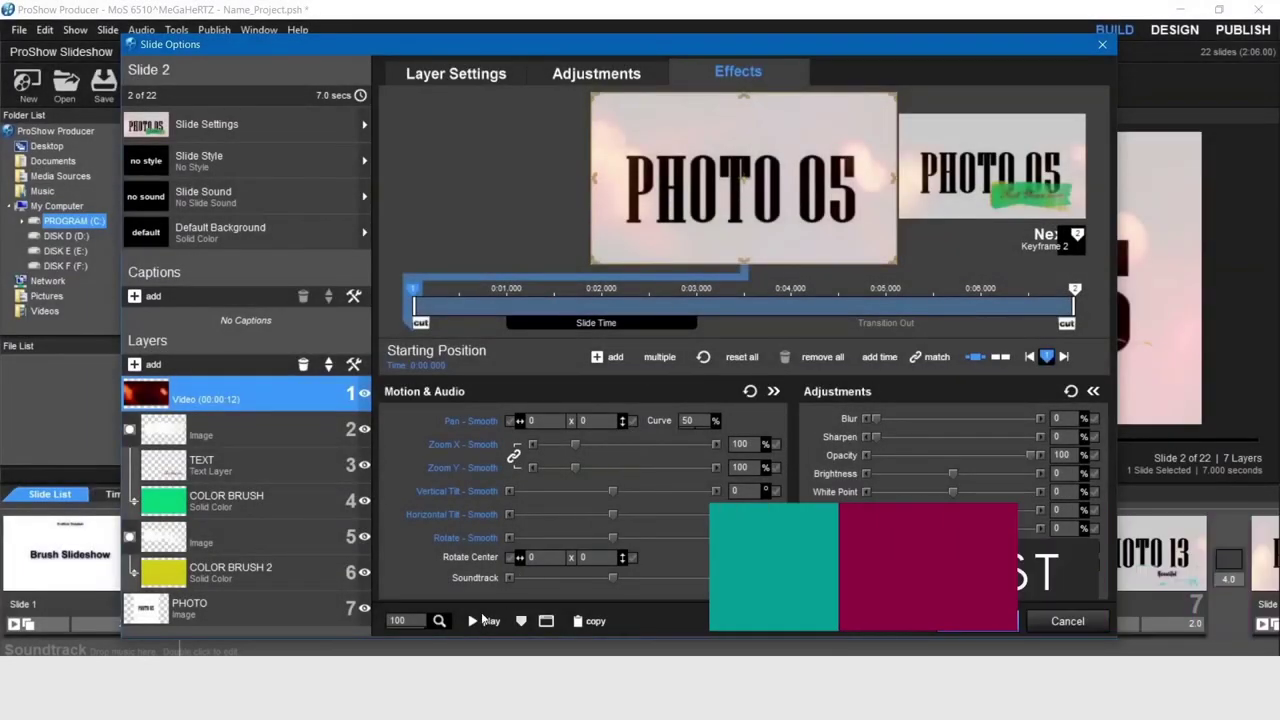
- Preview slide 2's playback, then advance to Slide 3 (PHOTO 20) in Slide Options
{"action": "left_click", "coordinate": [472, 622]}
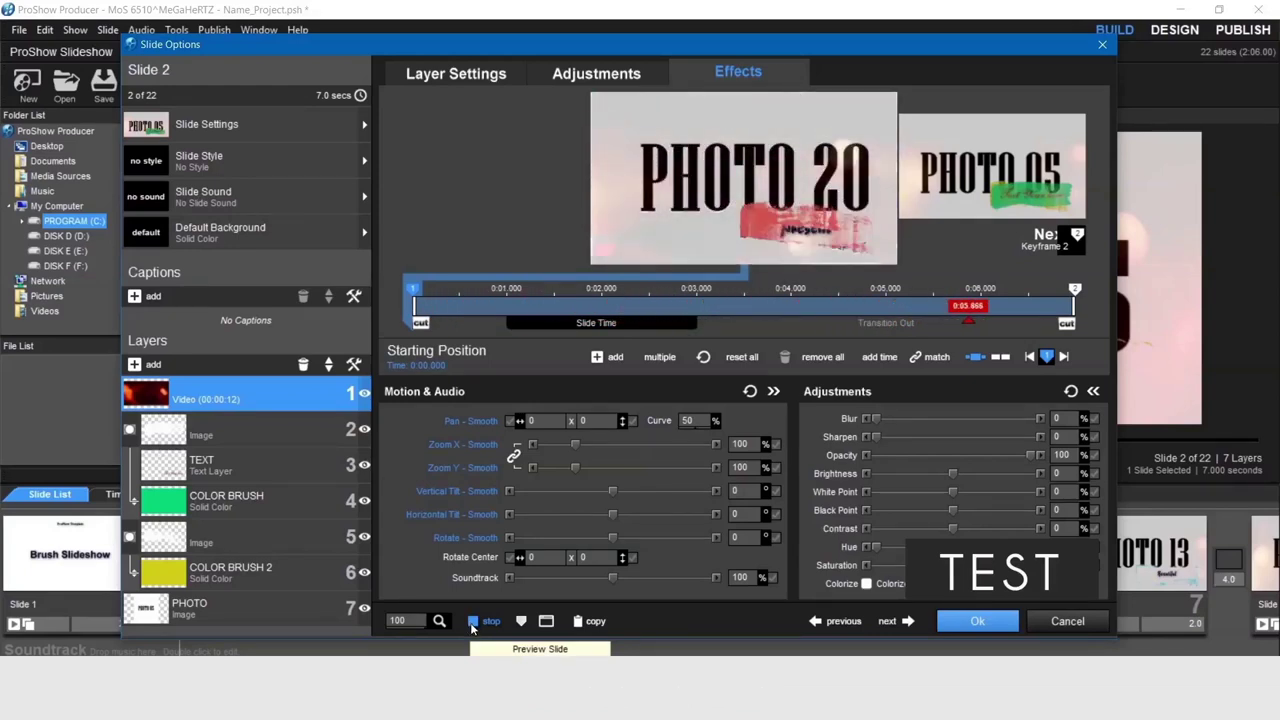
{"action": "key", "text": "Page_Down"}
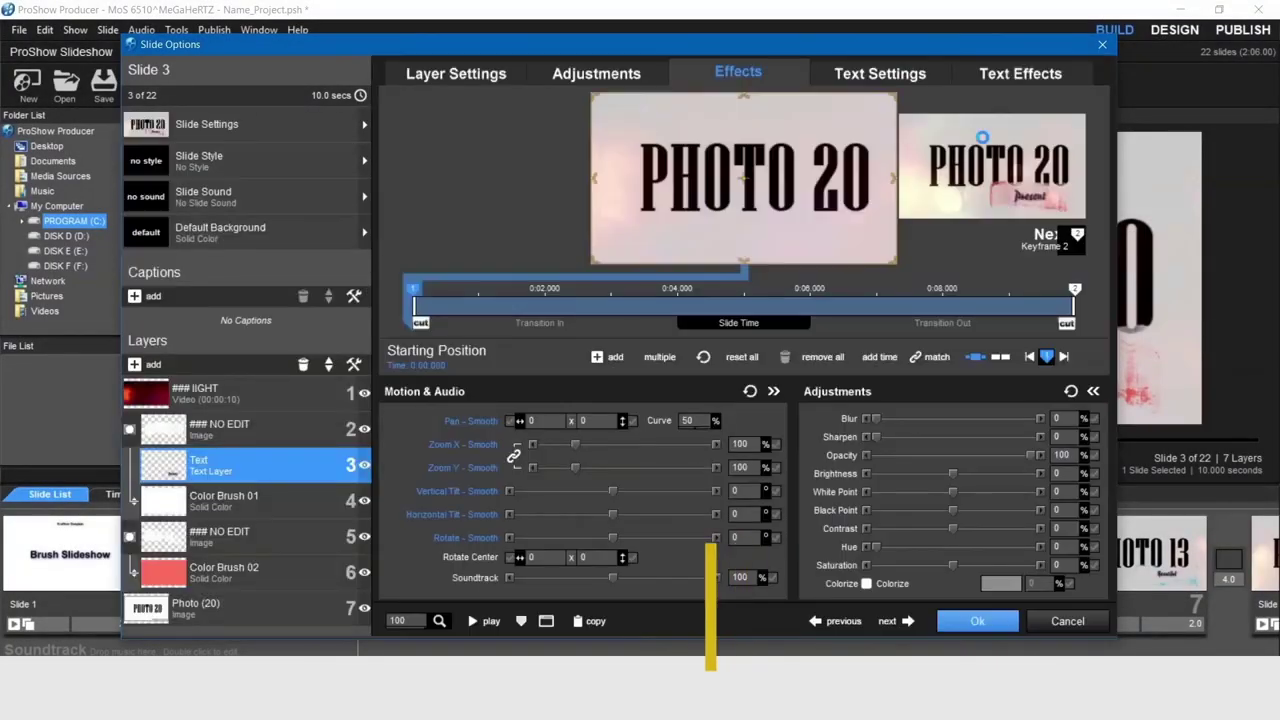
- Enter 'text 02' as slide 3's caption text, keeping its colour
{"action": "type", "text": "text 02"}
{"action": "left_click", "coordinate": [837, 266]}
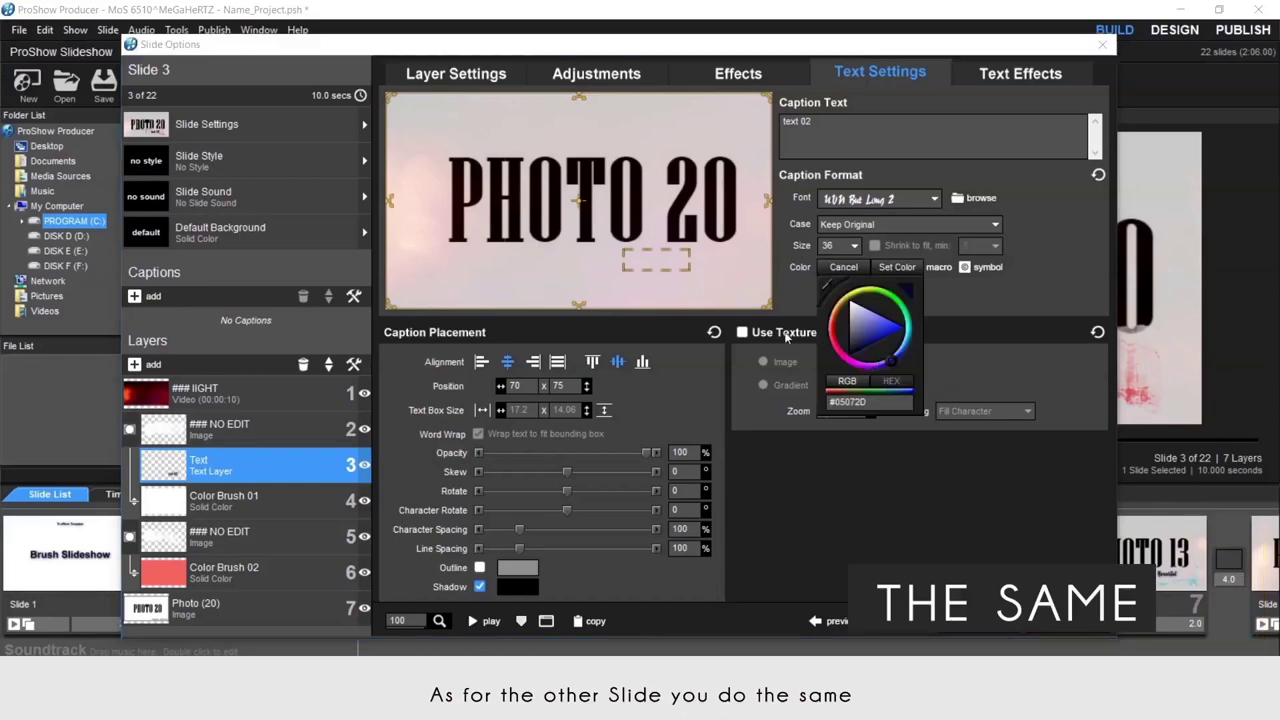
{"action": "left_click", "coordinate": [965, 332]}
{"action": "left_click", "coordinate": [258, 610]}
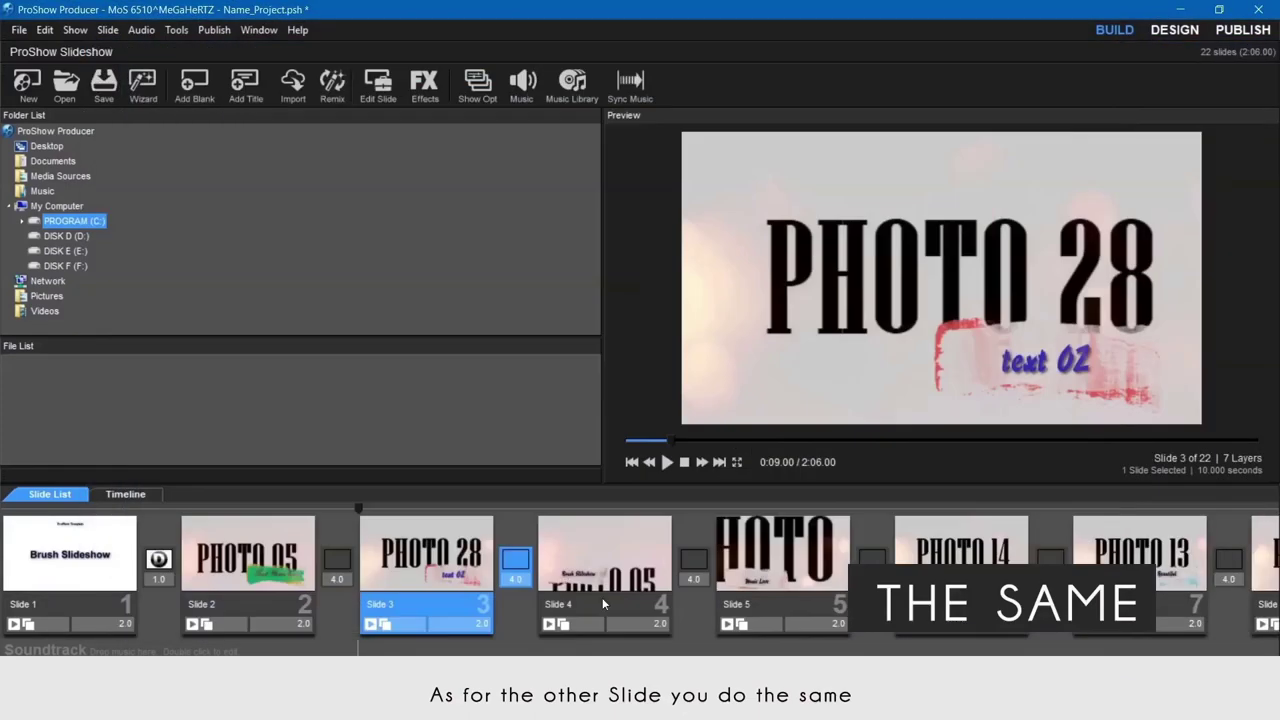
- On slide 4, replace the photo with Photo (27) and choose its aspect framing
{"action": "double_click", "coordinate": [565, 577]}
{"action": "left_click", "coordinate": [228, 470]}
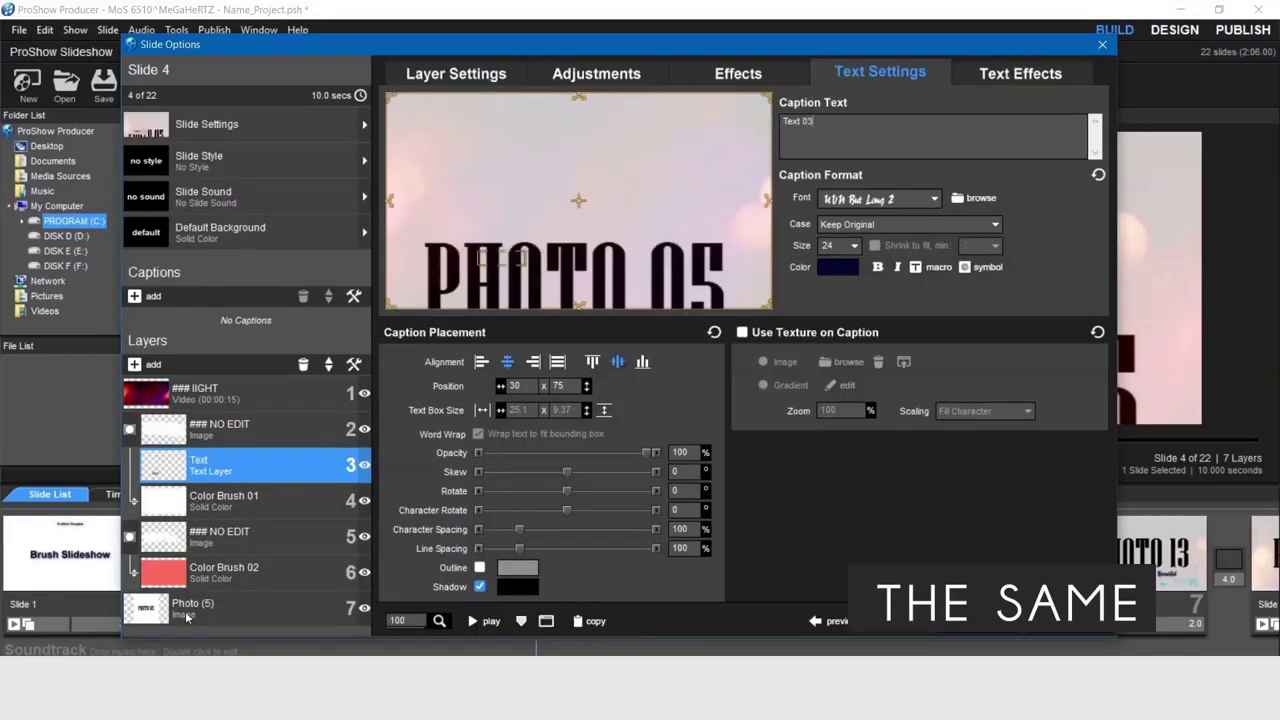
{"action": "left_click", "coordinate": [185, 610]}
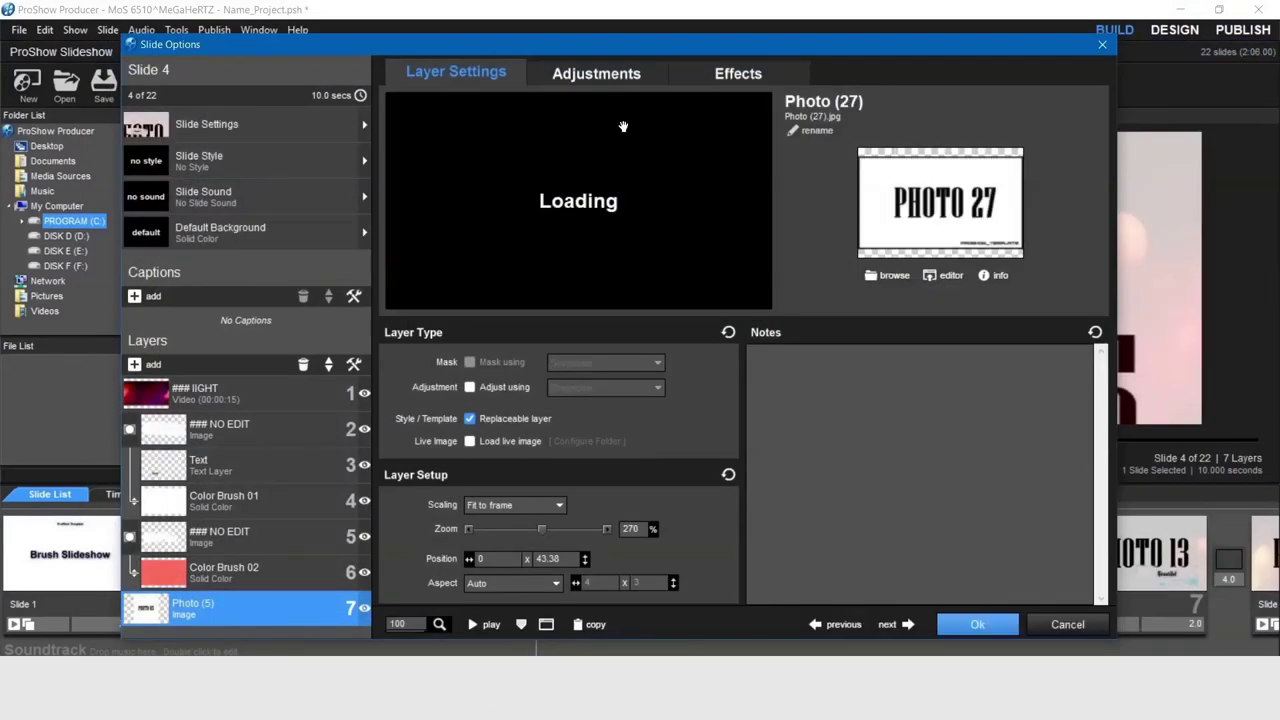
{"action": "left_click", "coordinate": [513, 583]}
{"action": "left_click", "coordinate": [500, 615]}
- Crop the left edge of Photo (27), close Slide Options, and select slide 7
{"action": "left_click", "coordinate": [596, 73]}
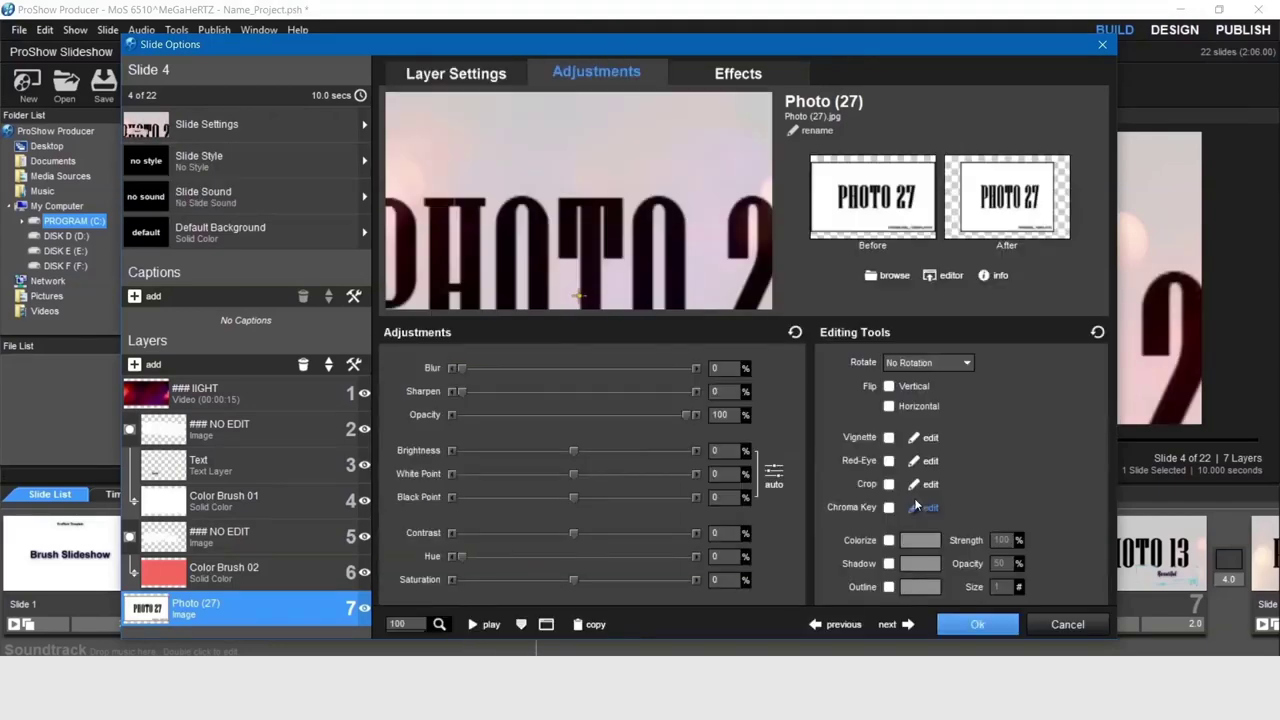
{"action": "left_click", "coordinate": [914, 484]}
{"action": "left_click_drag", "start_coordinate": [382, 295], "coordinate": [389, 345]}
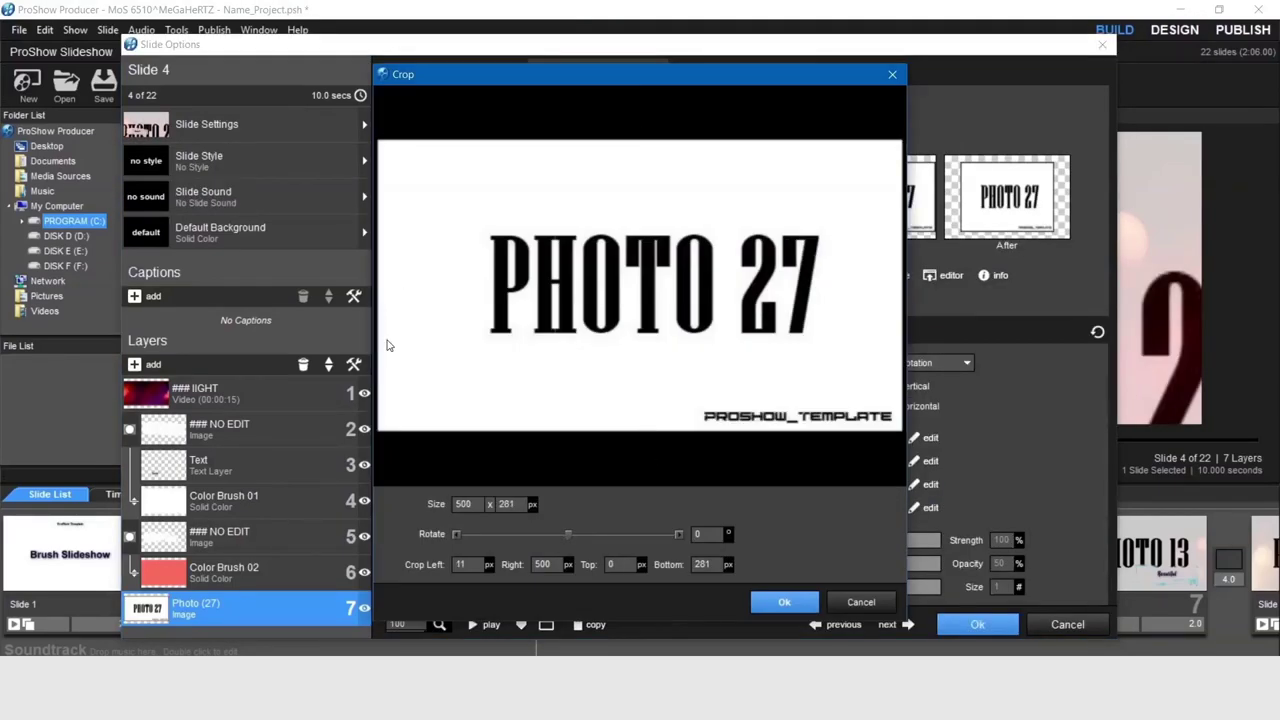
{"action": "left_click", "coordinate": [784, 601]}
{"action": "left_click", "coordinate": [977, 624]}
{"action": "key", "text": "Right"}
{"action": "left_click", "coordinate": [1168, 590]}
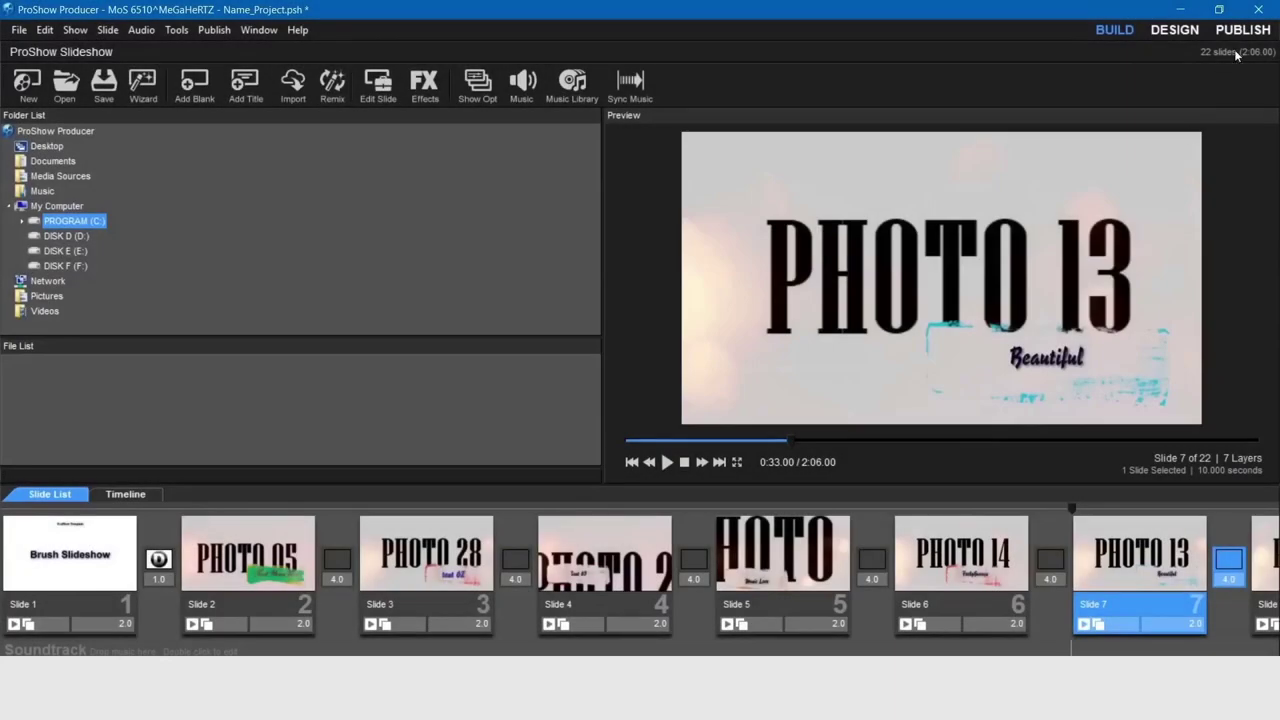
- In PUBLISH > Video, expand Standard Video Format to list the MPEG-4 presets from 1080p to 360p
{"action": "left_click", "coordinate": [1242, 30]}
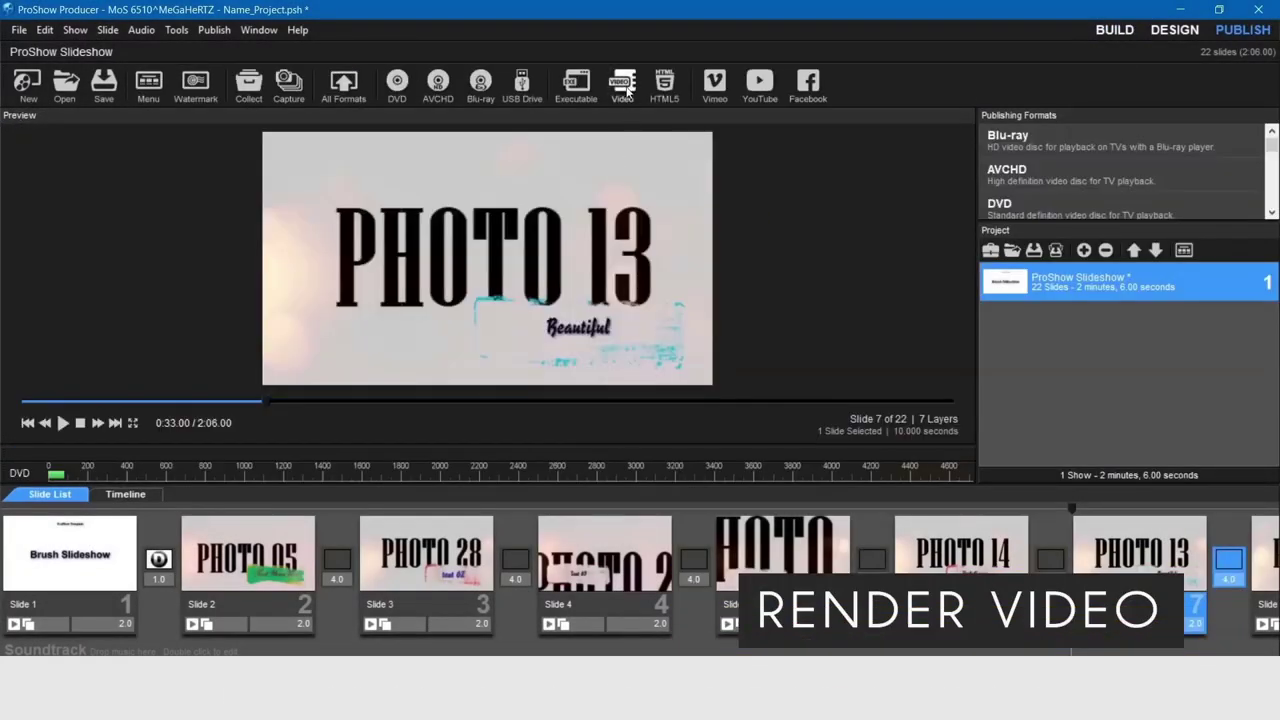
{"action": "left_click", "coordinate": [623, 86]}
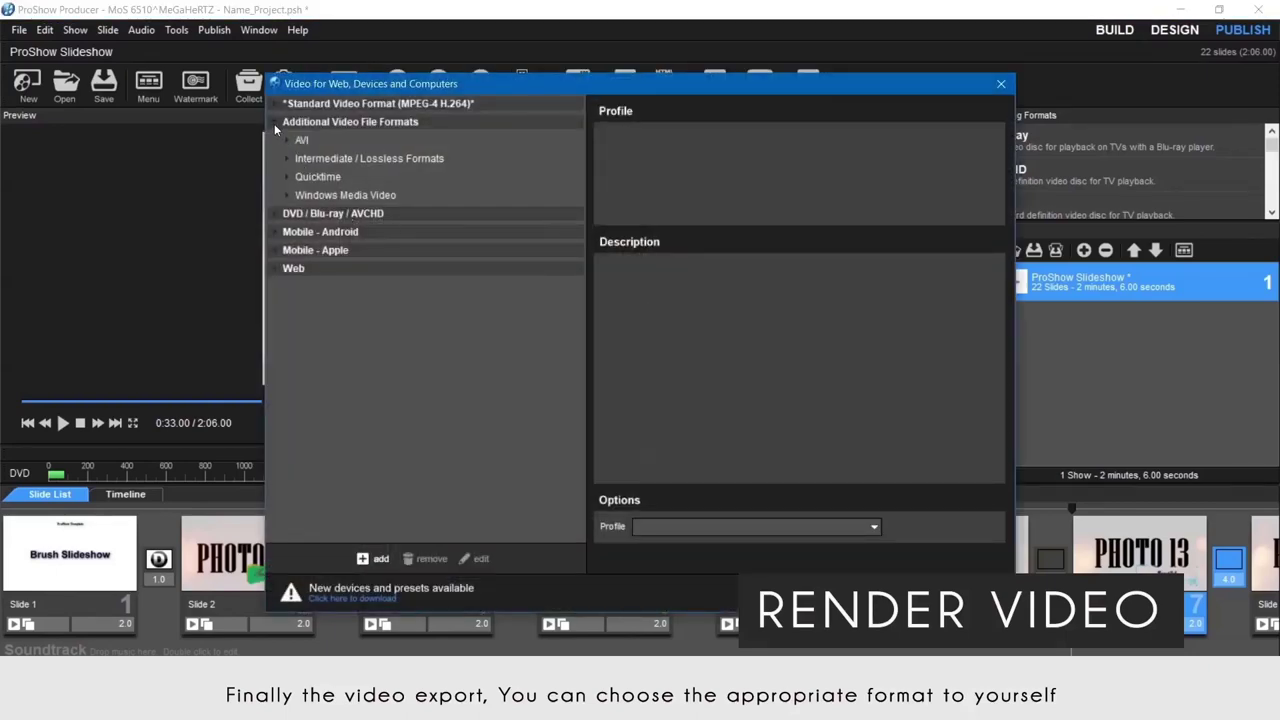
{"action": "left_click", "coordinate": [276, 122]}
{"action": "left_click", "coordinate": [277, 104]}
{"action": "left_click", "coordinate": [288, 122]}
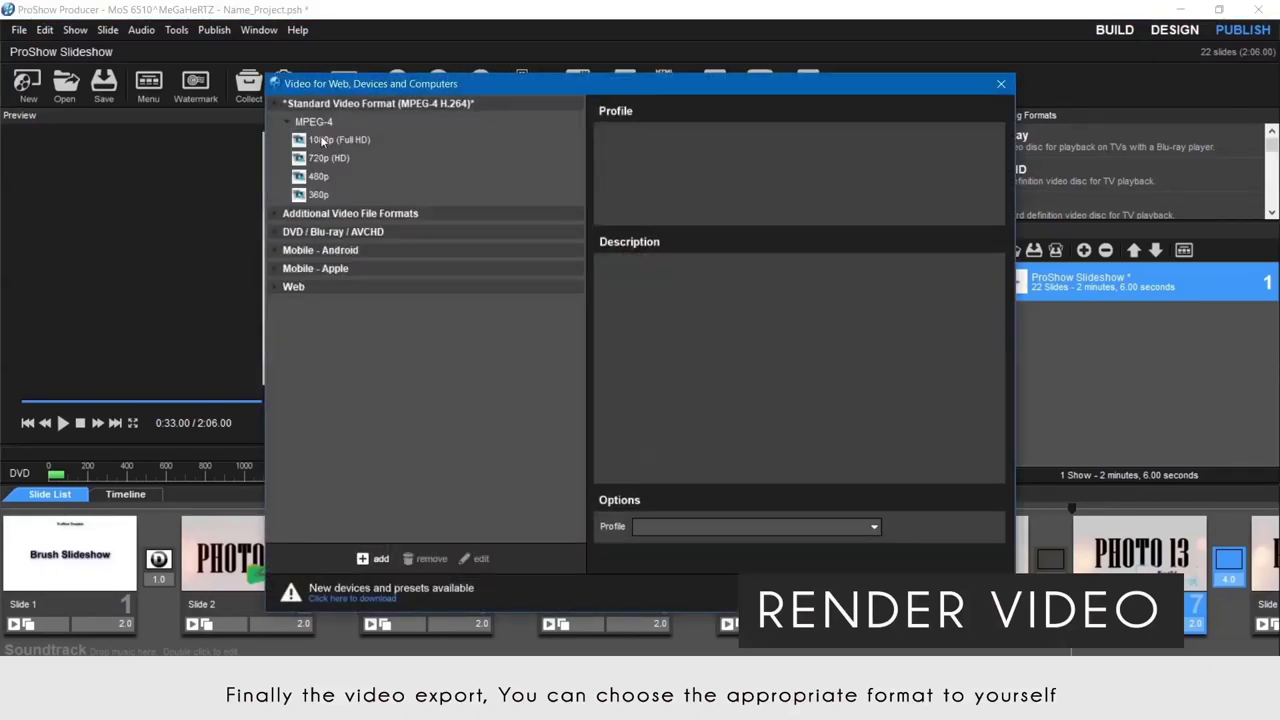